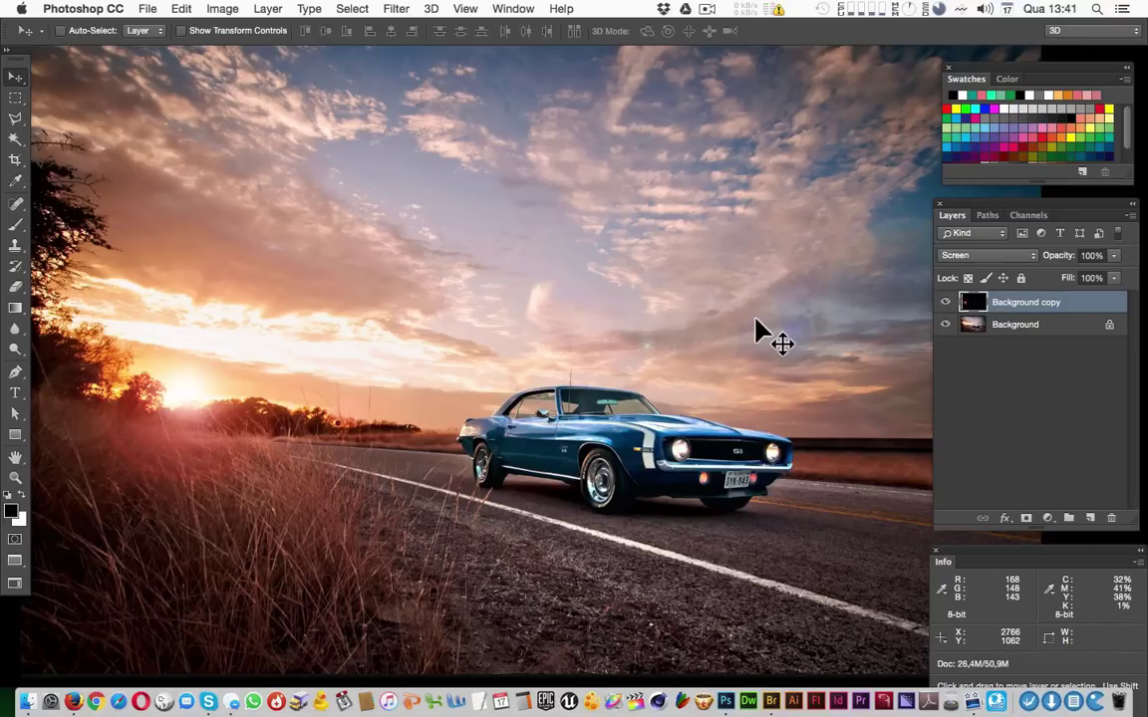
Toggle the Screen-blended Background copy off and on to compare it with the car photo
click(945, 302)
click(948, 303)
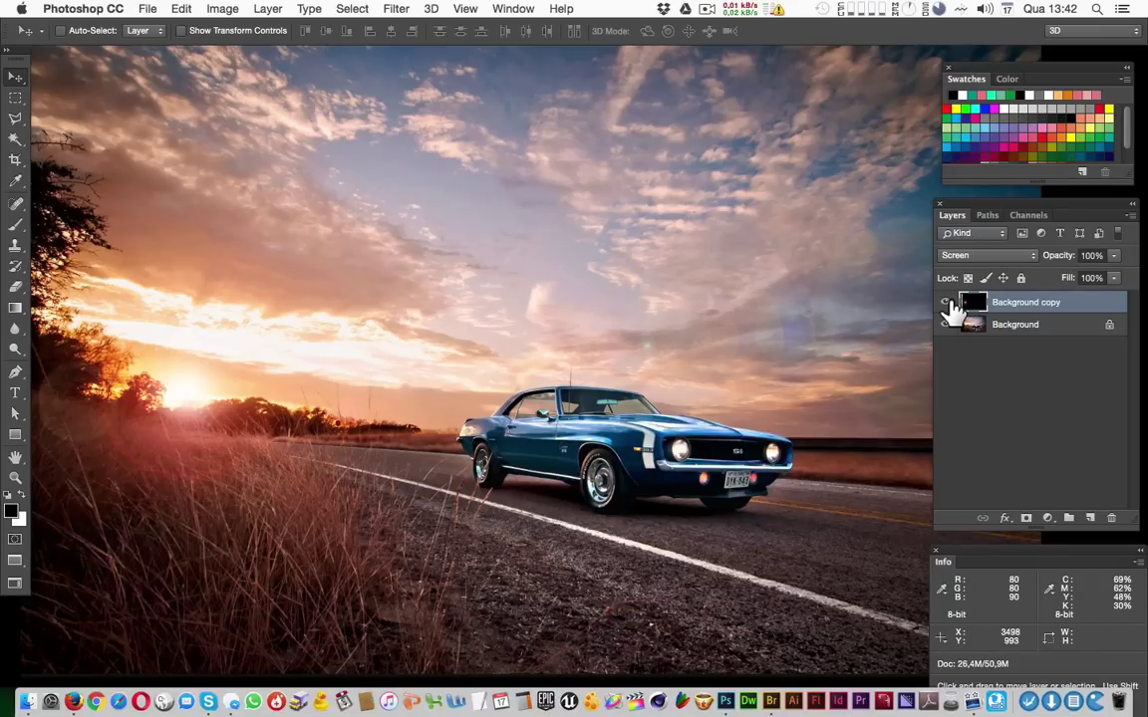
click(946, 302)
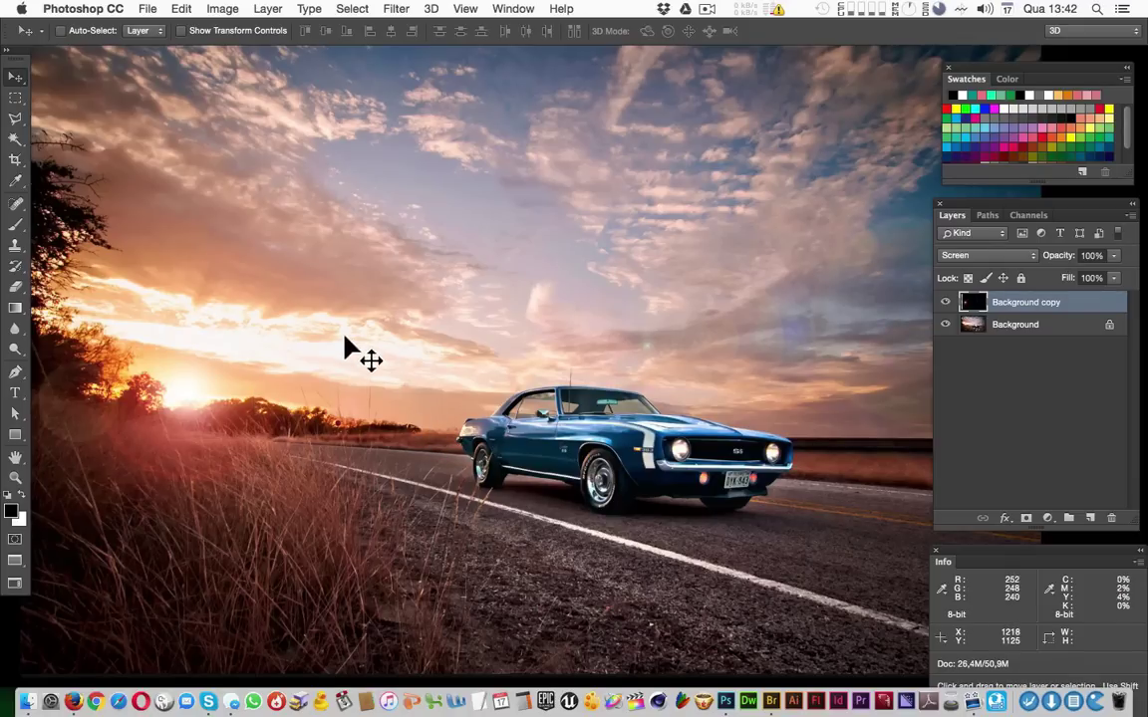
click(222, 9)
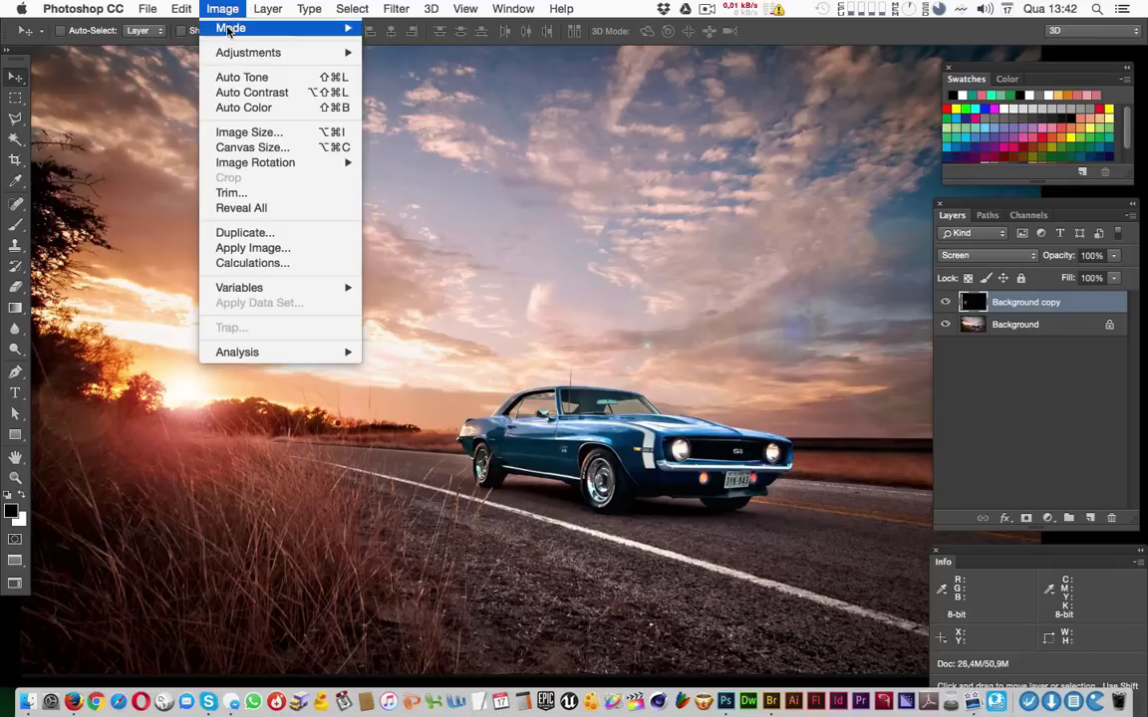
mouse_move(259, 28)
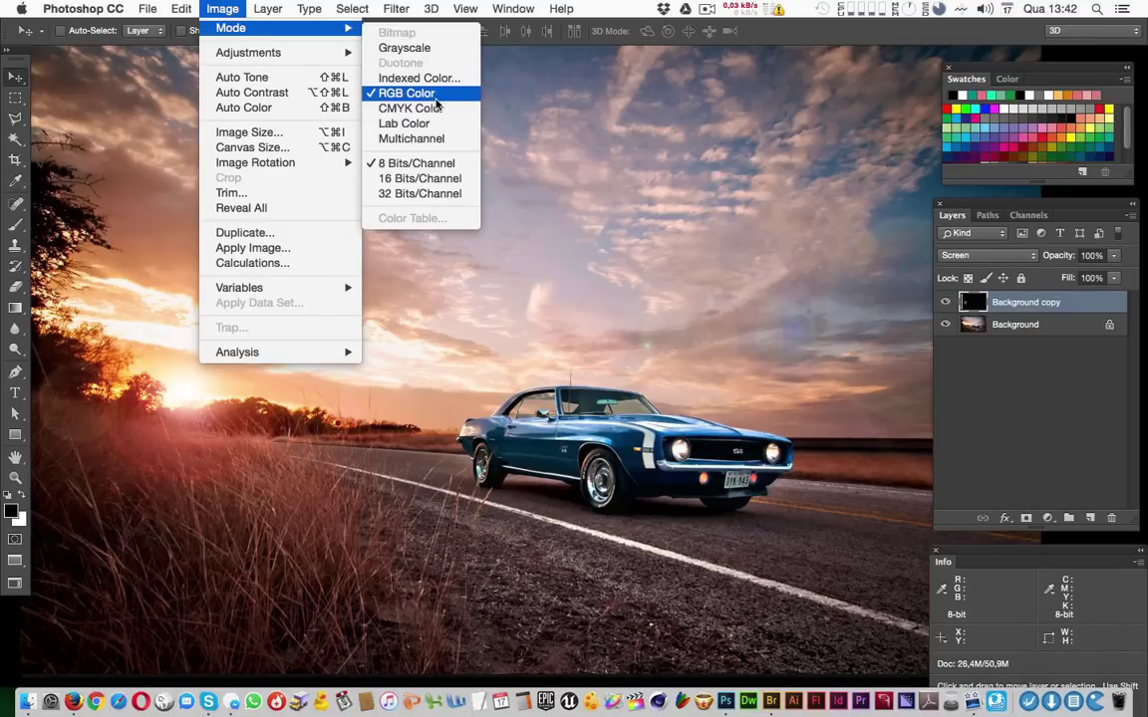
Delete the Background copy layer, leaving only the Background photo
click(991, 373)
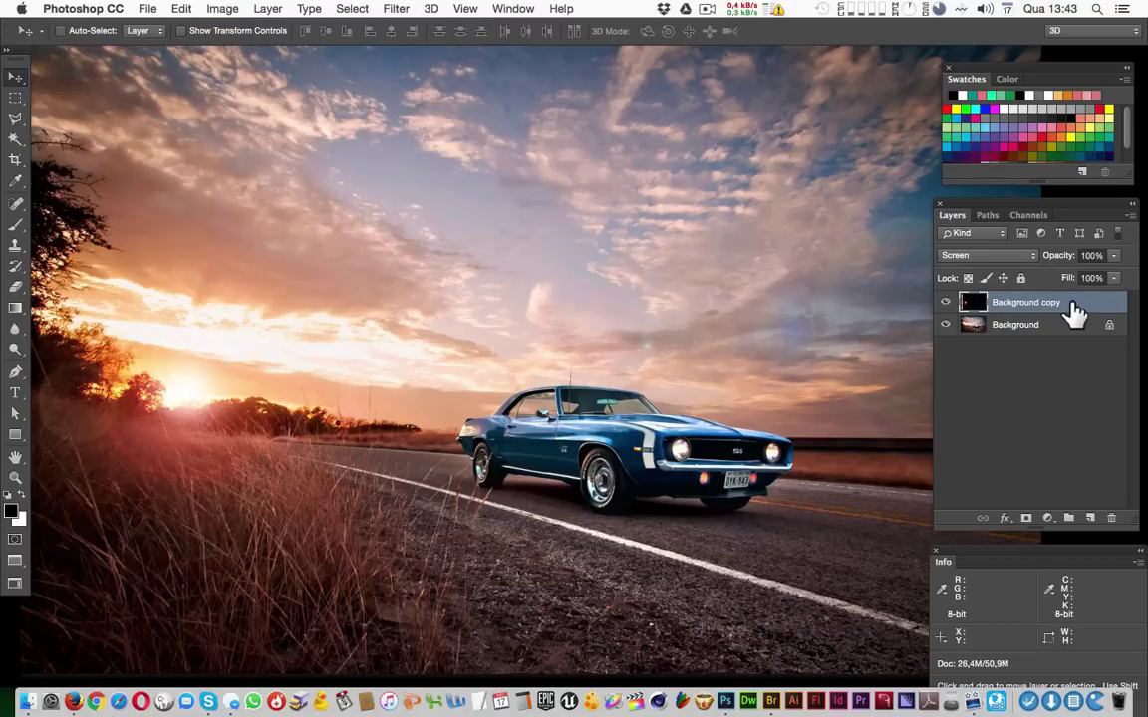
drag(1076, 311, 1111, 518)
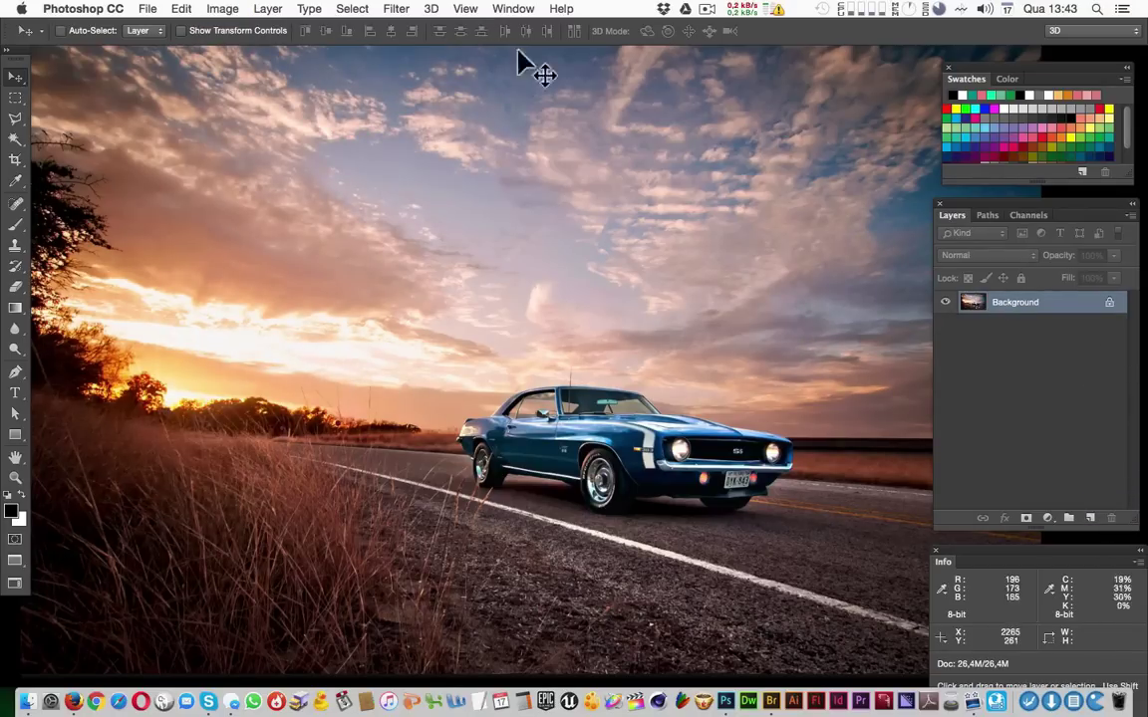
click(395, 9)
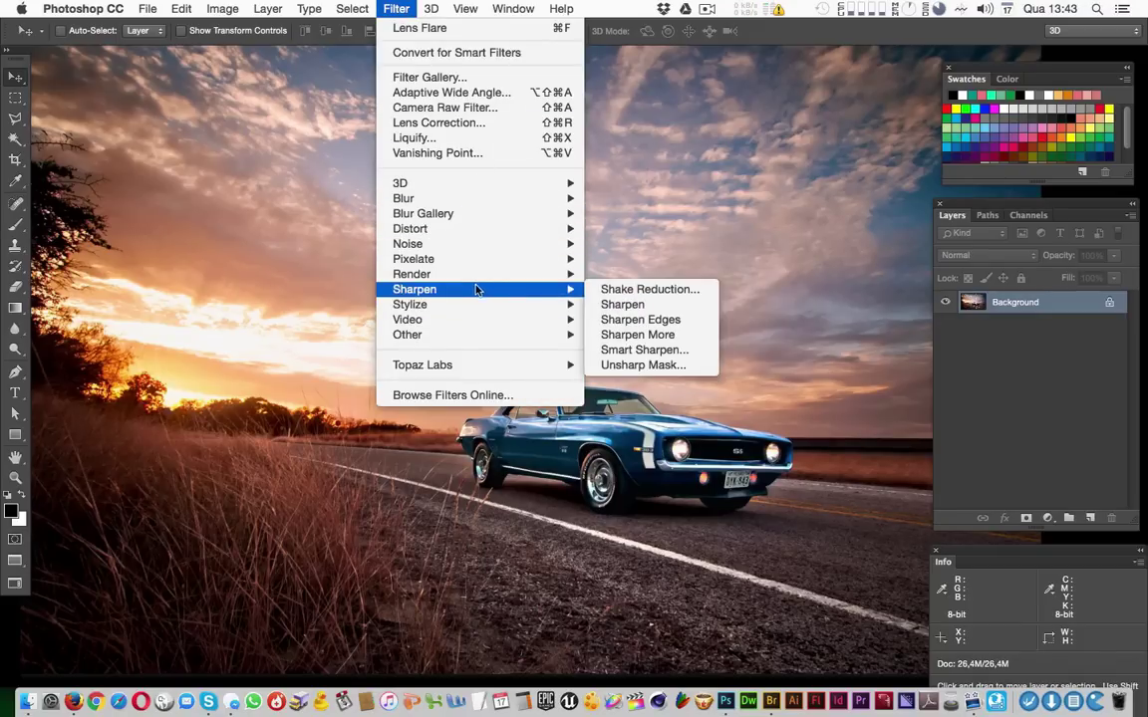
mouse_move(412, 274)
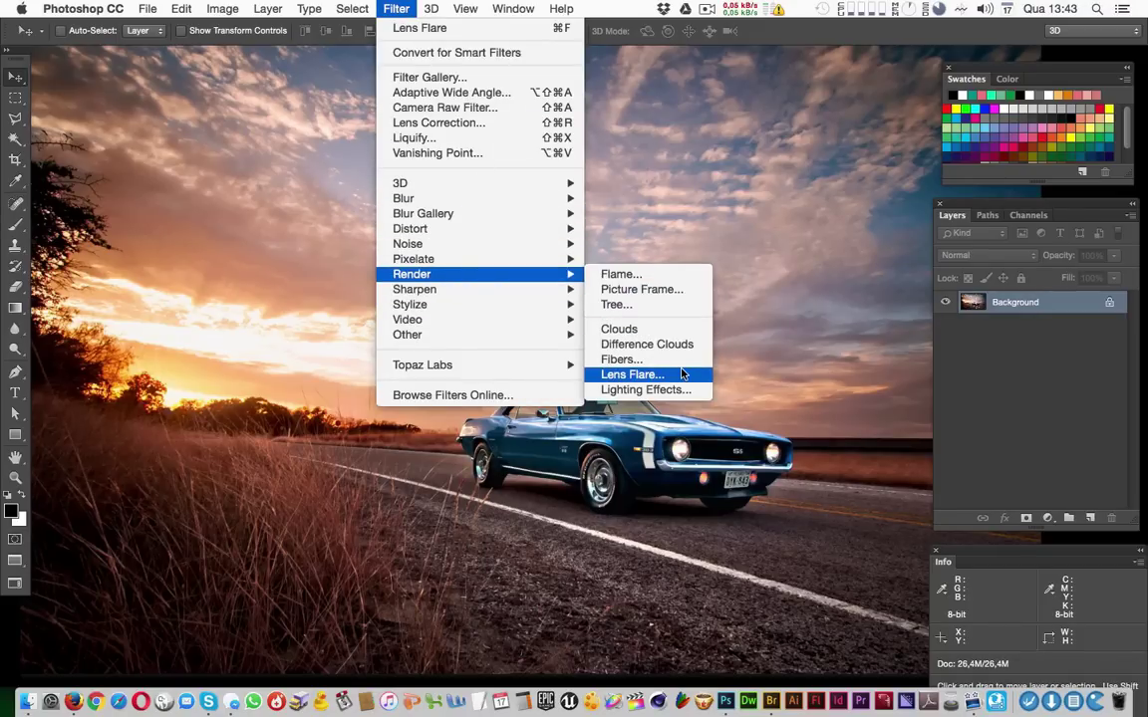
Set up Lens Flare with 50-300mm Zoom, Brightness 87%, and the centre left of the car
click(632, 373)
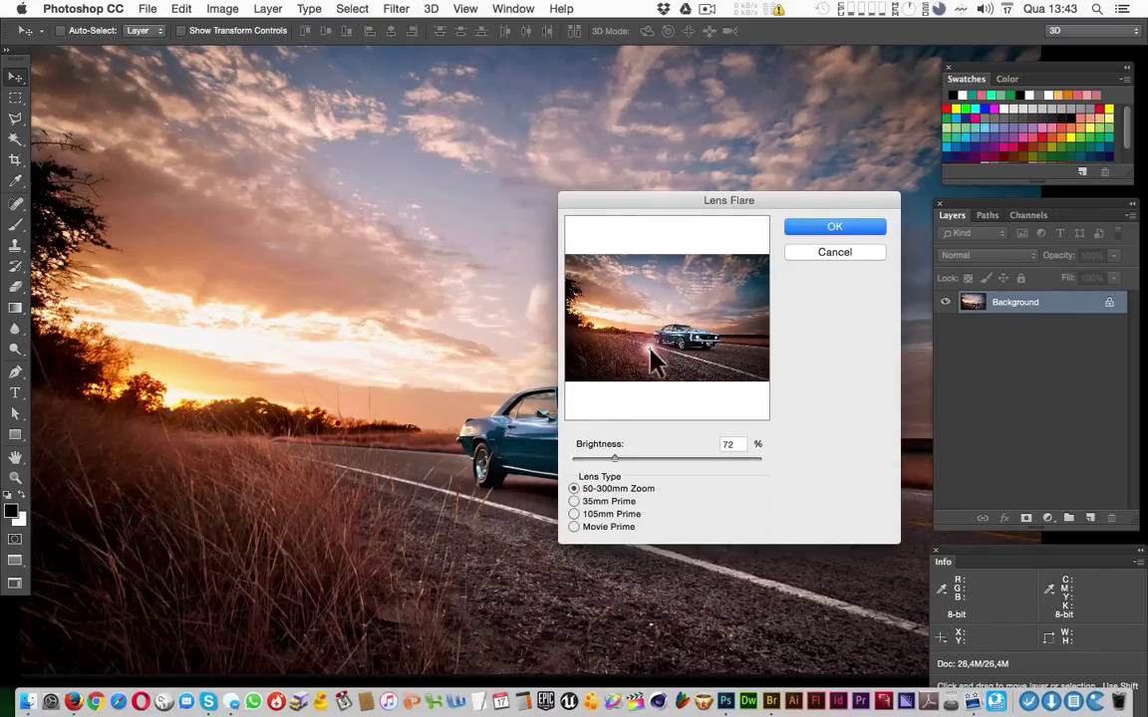
click(703, 337)
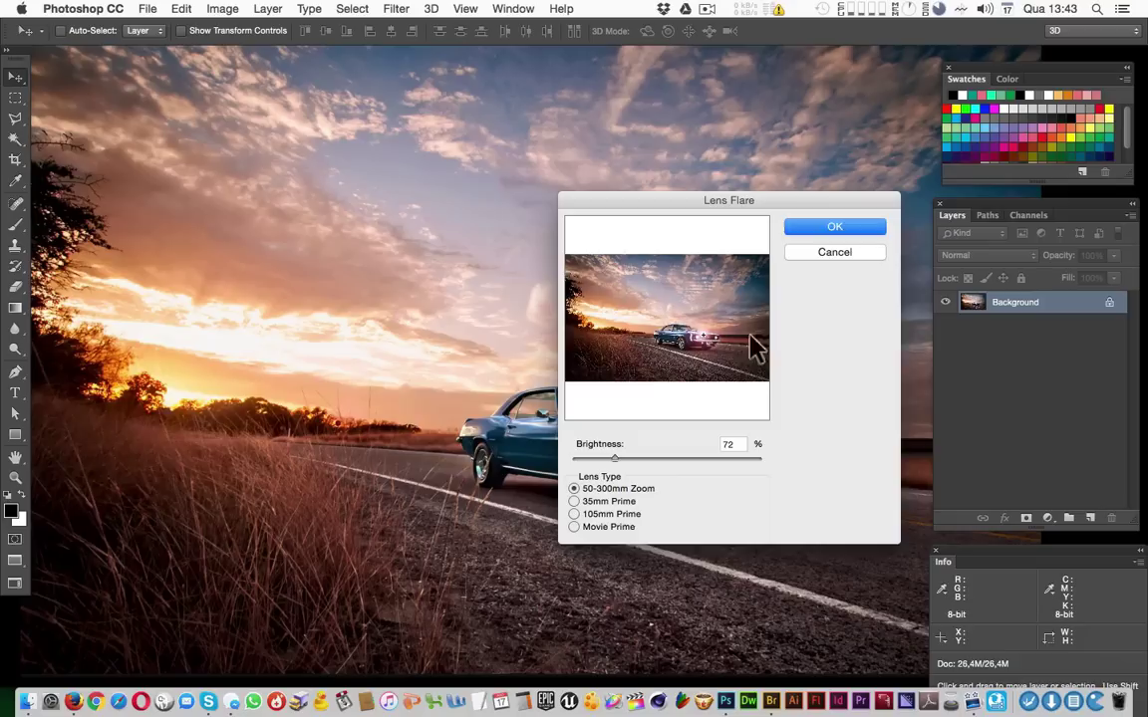
click(607, 502)
click(604, 527)
click(607, 502)
click(608, 488)
drag(615, 460, 627, 460)
drag(705, 337, 603, 334)
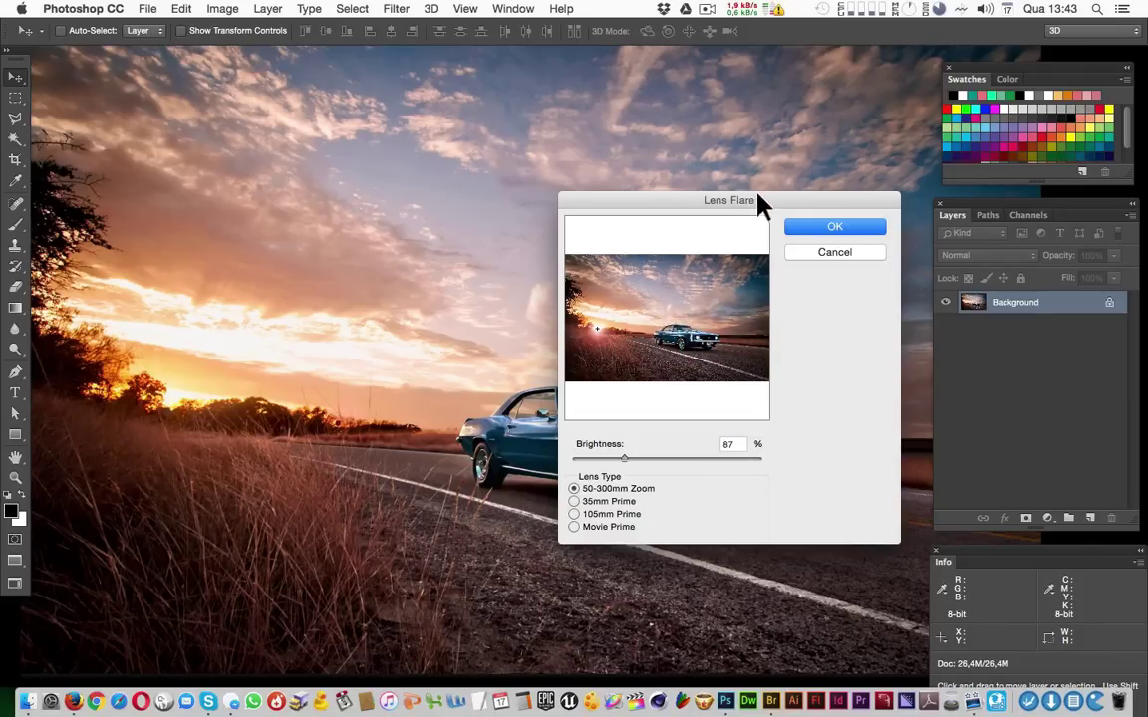
drag(759, 204, 653, 47)
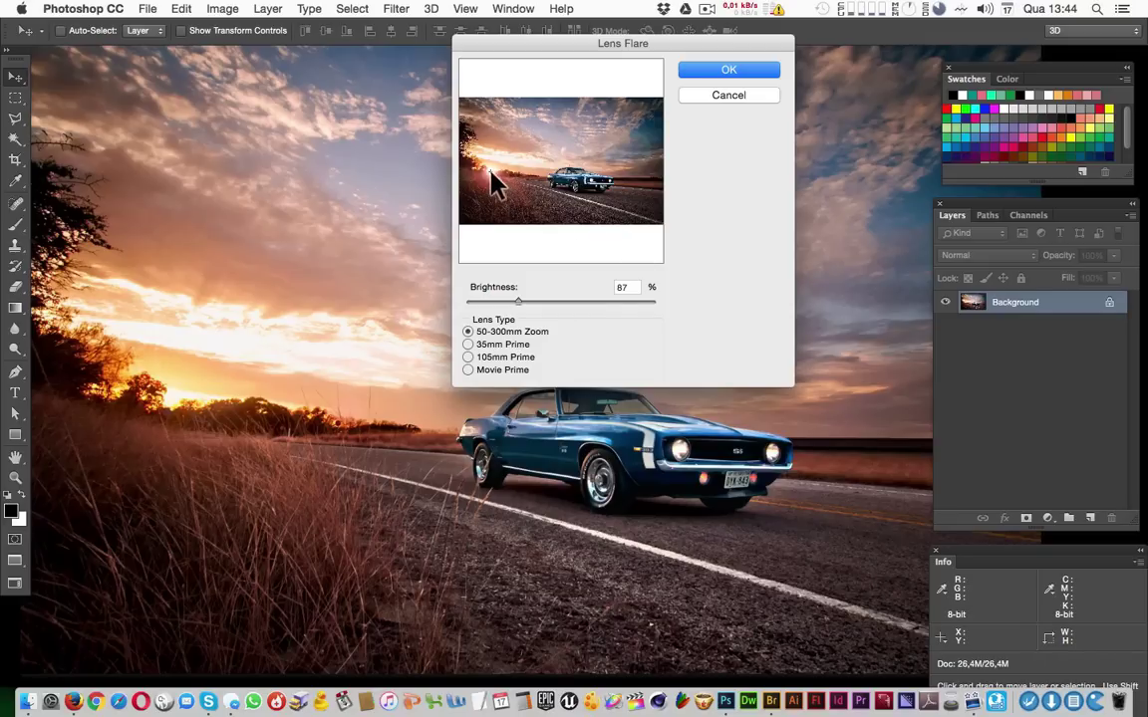
Apply the lens flare and add a new empty Layer 1 above Background
click(739, 72)
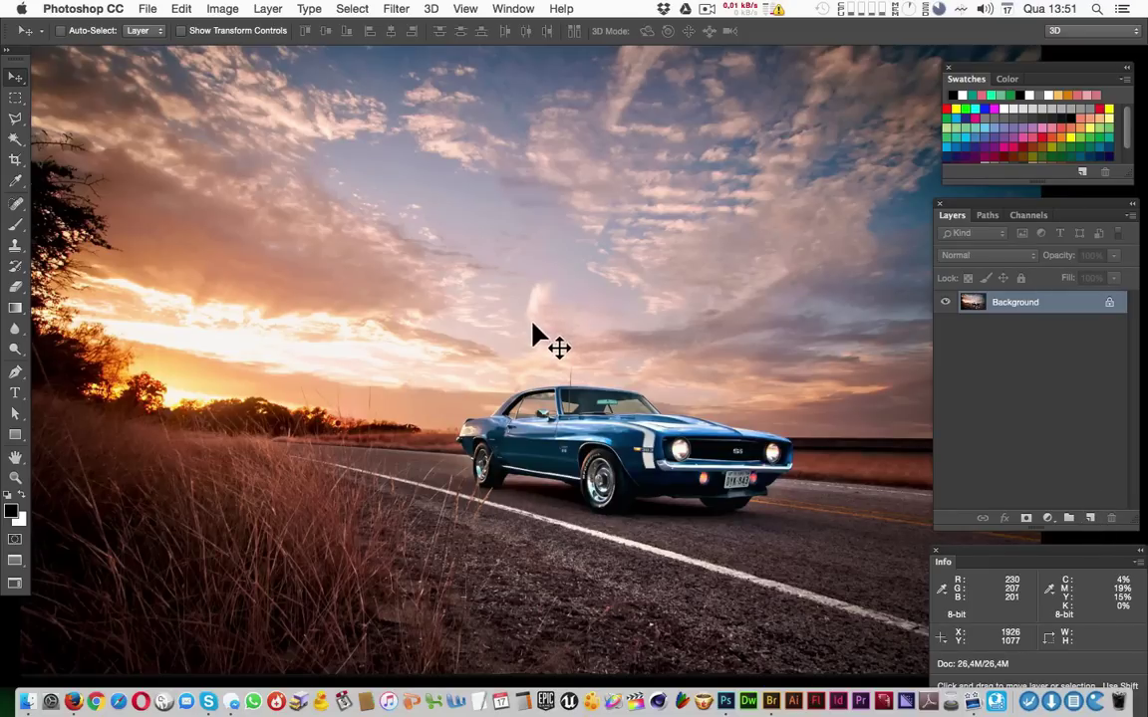
click(1090, 519)
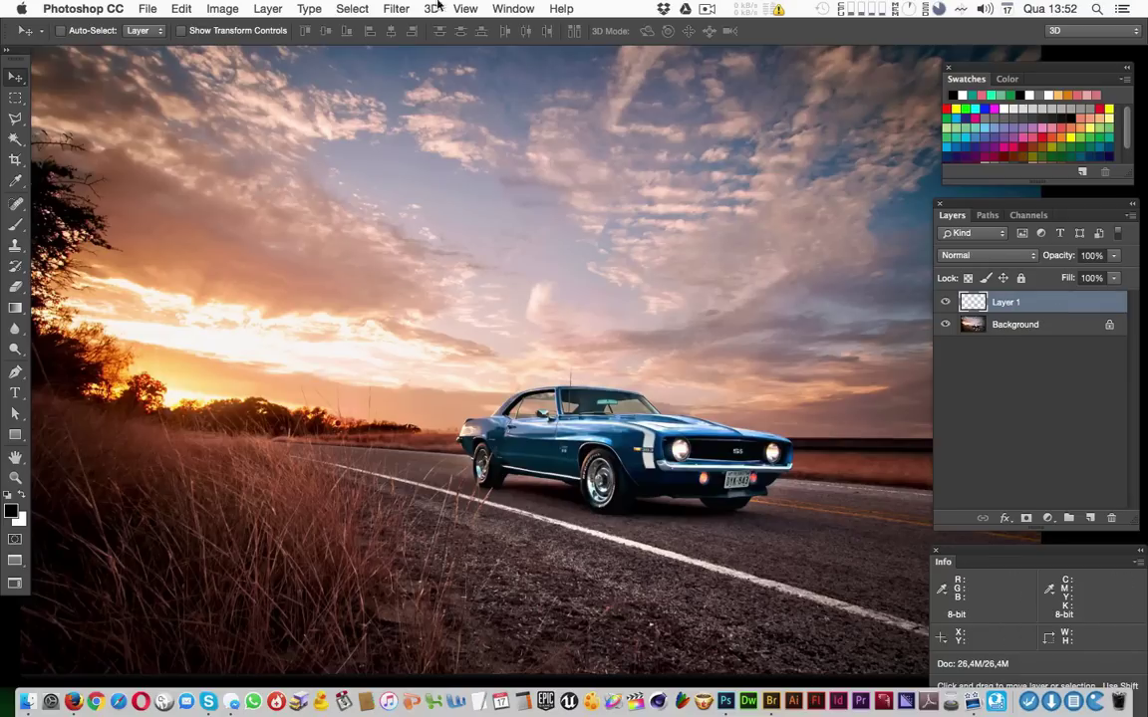
Fill Layer 1 with solid black using Edit > Fill, then switch to the Move tool
click(396, 9)
mouse_move(411, 274)
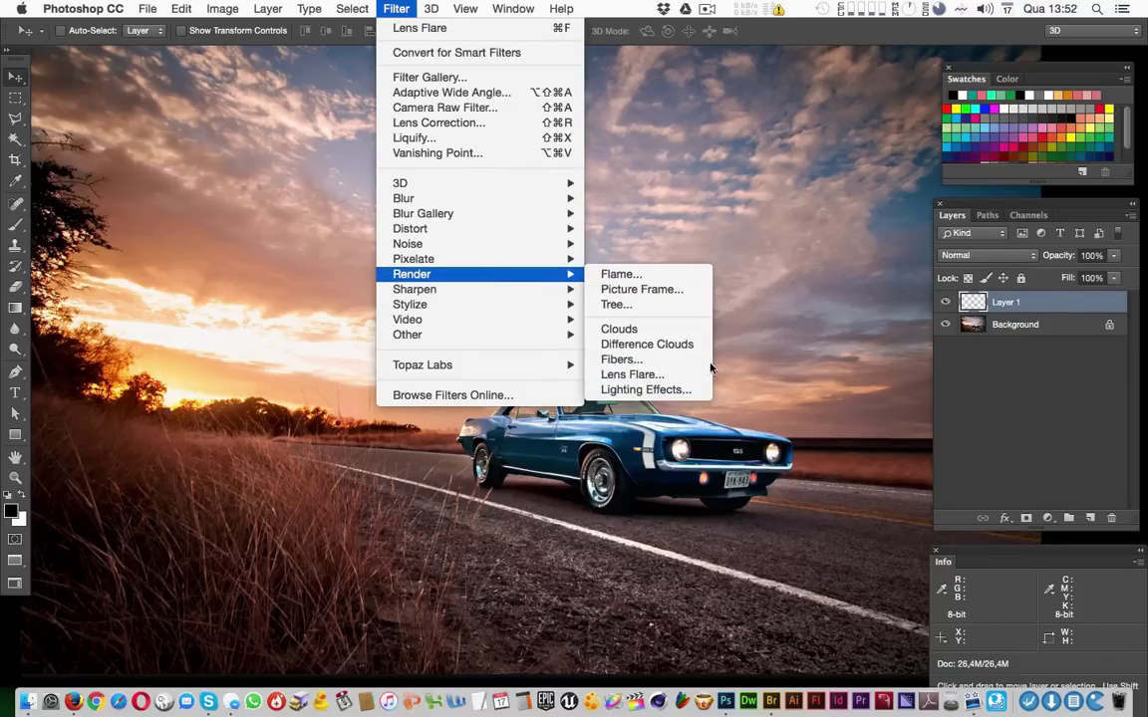
click(696, 373)
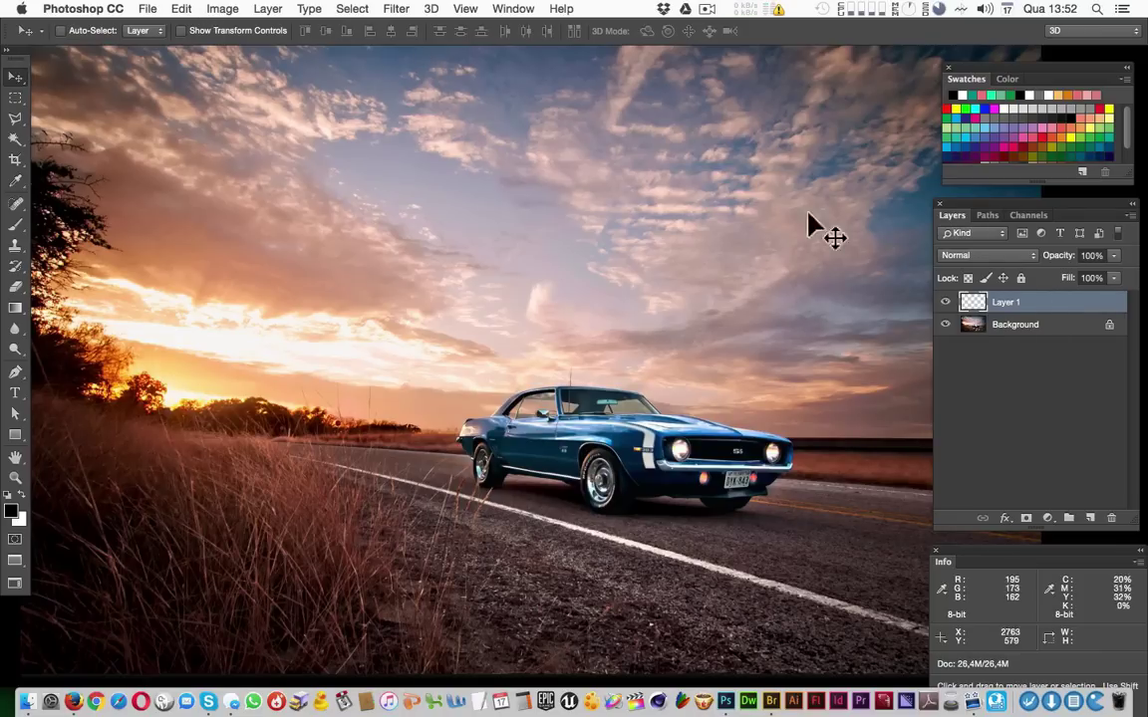
click(216, 10)
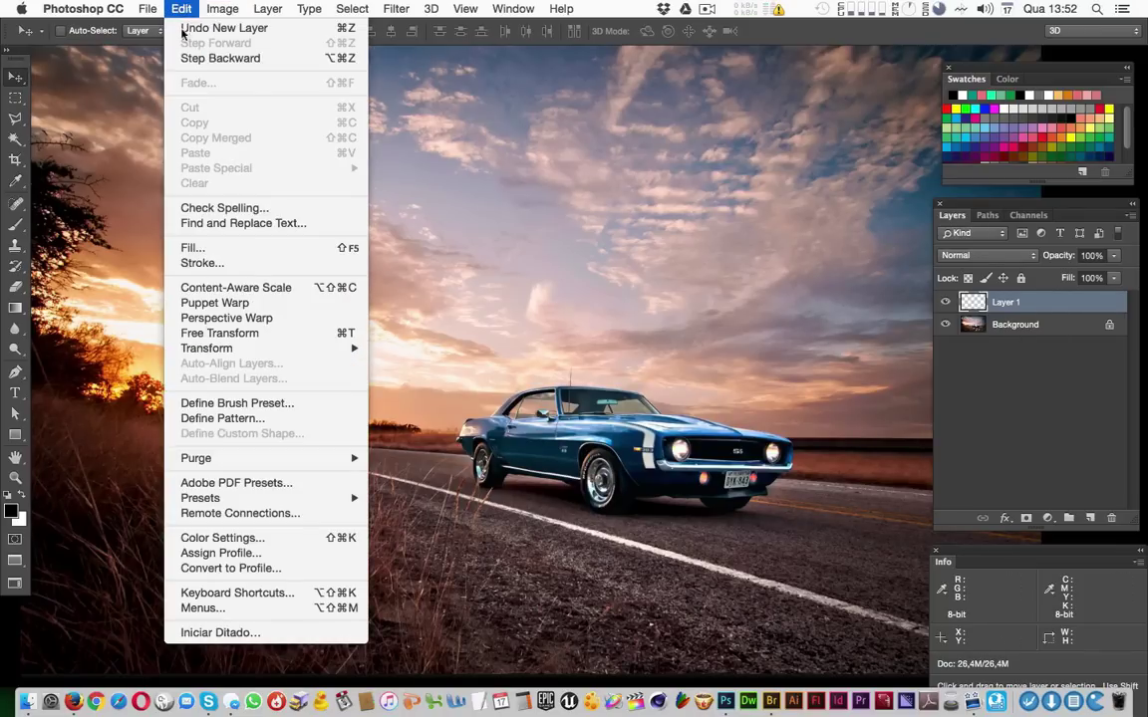
click(221, 249)
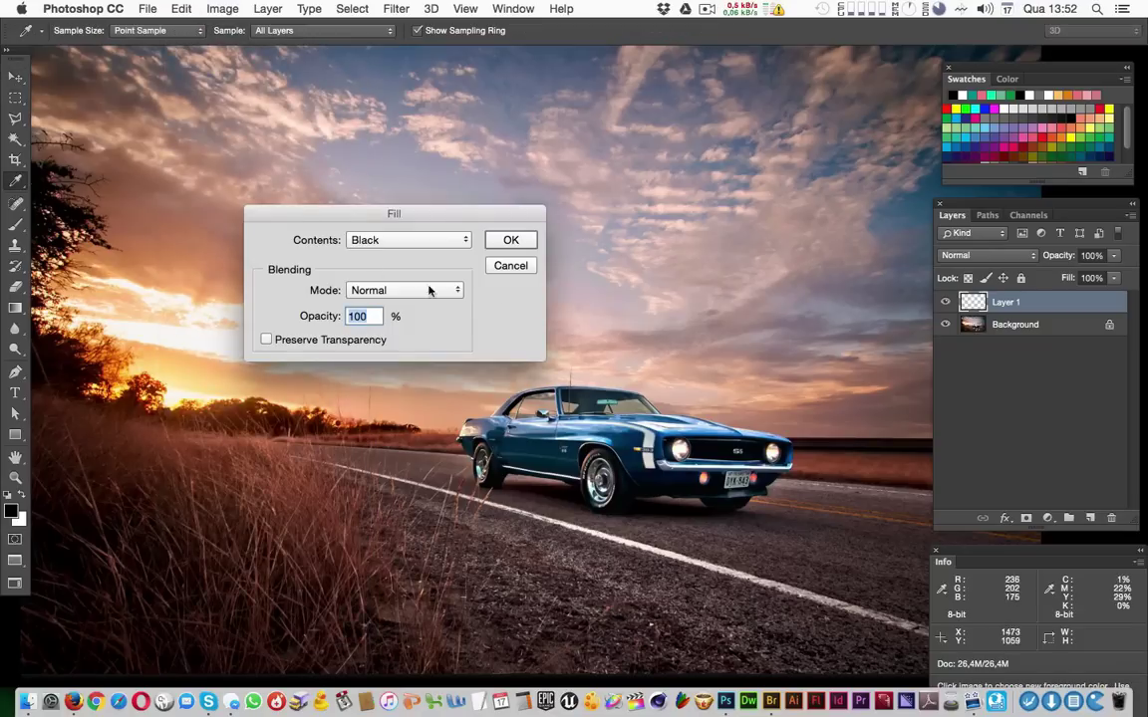
click(438, 241)
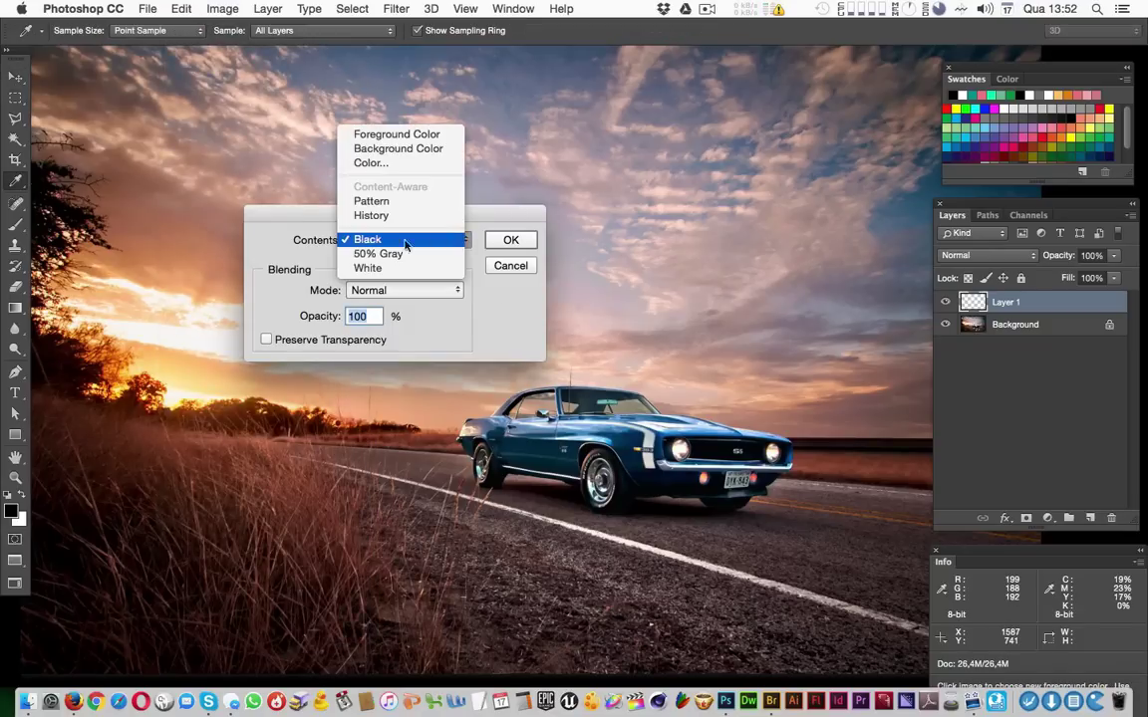
click(506, 245)
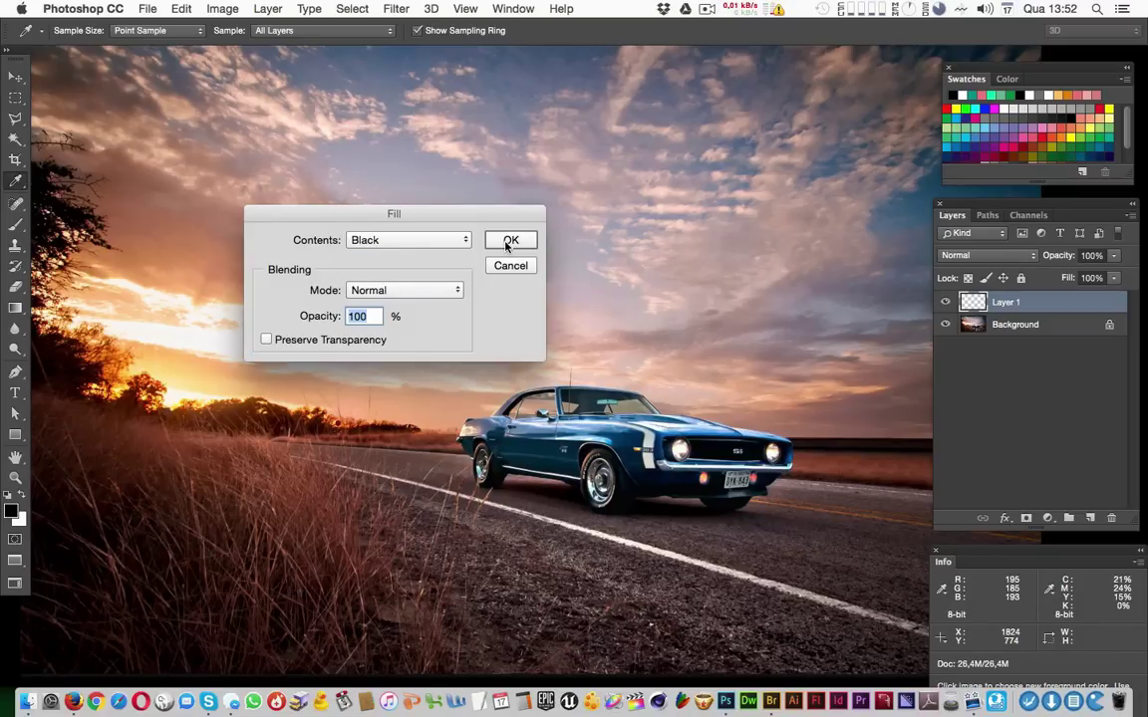
click(511, 240)
key(v)
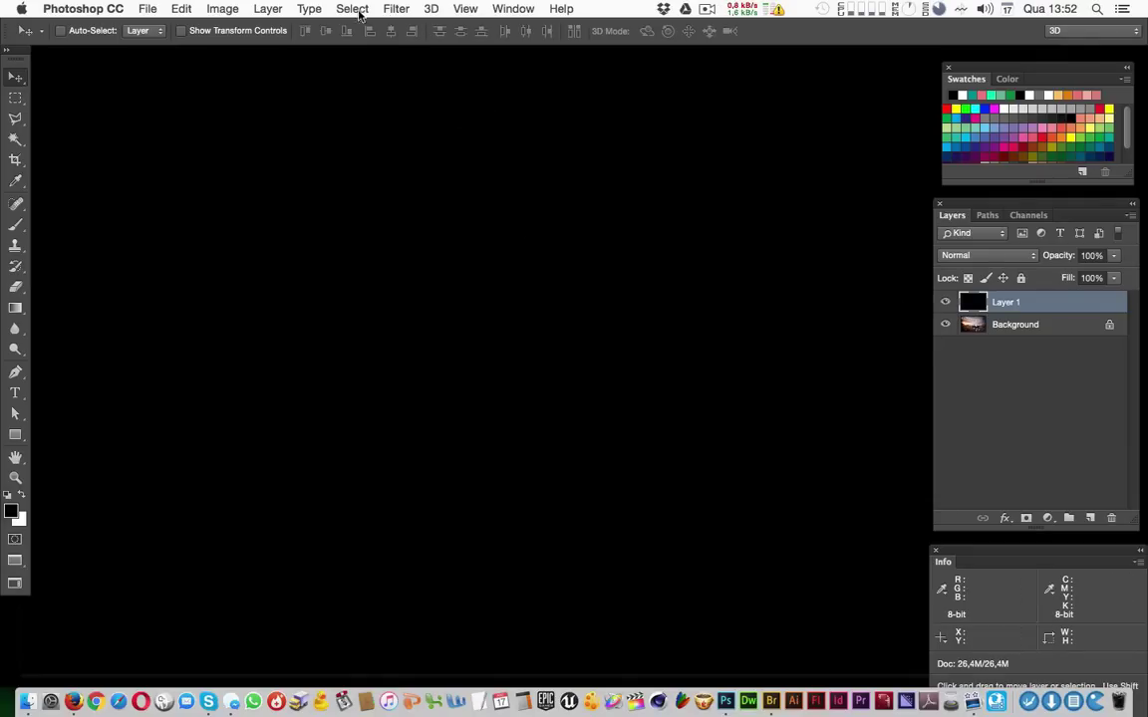
click(396, 9)
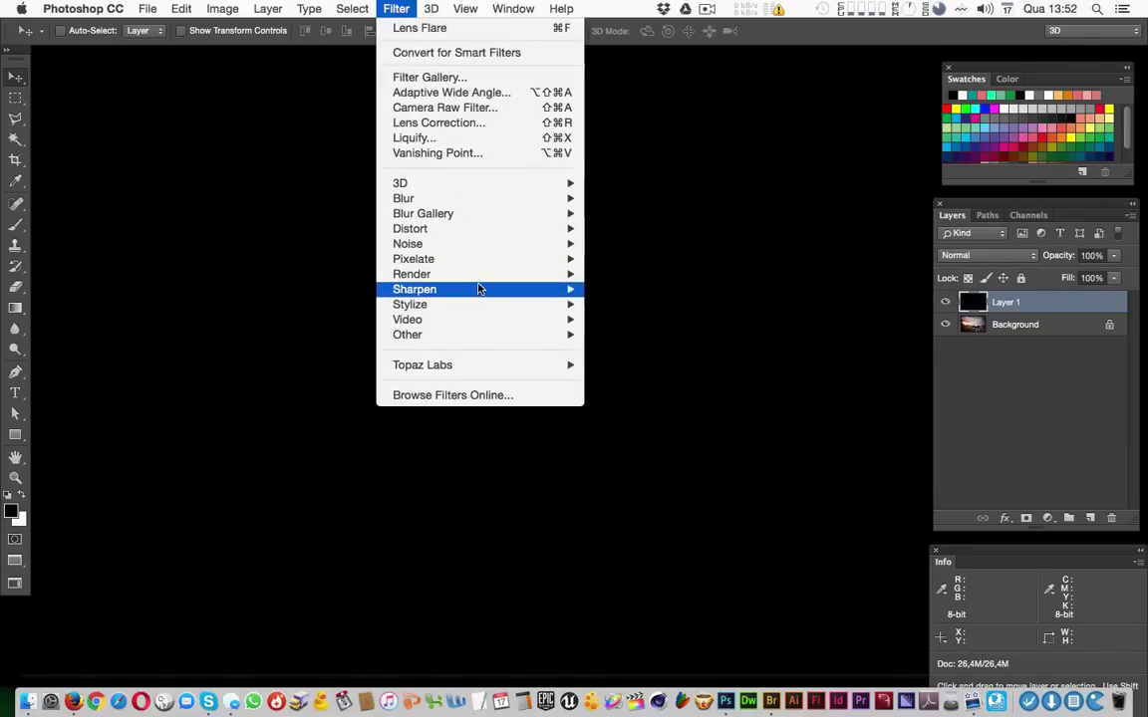
Render a lens flare centred lower left on black Layer 1, then hide that layer
mouse_move(411, 274)
click(674, 376)
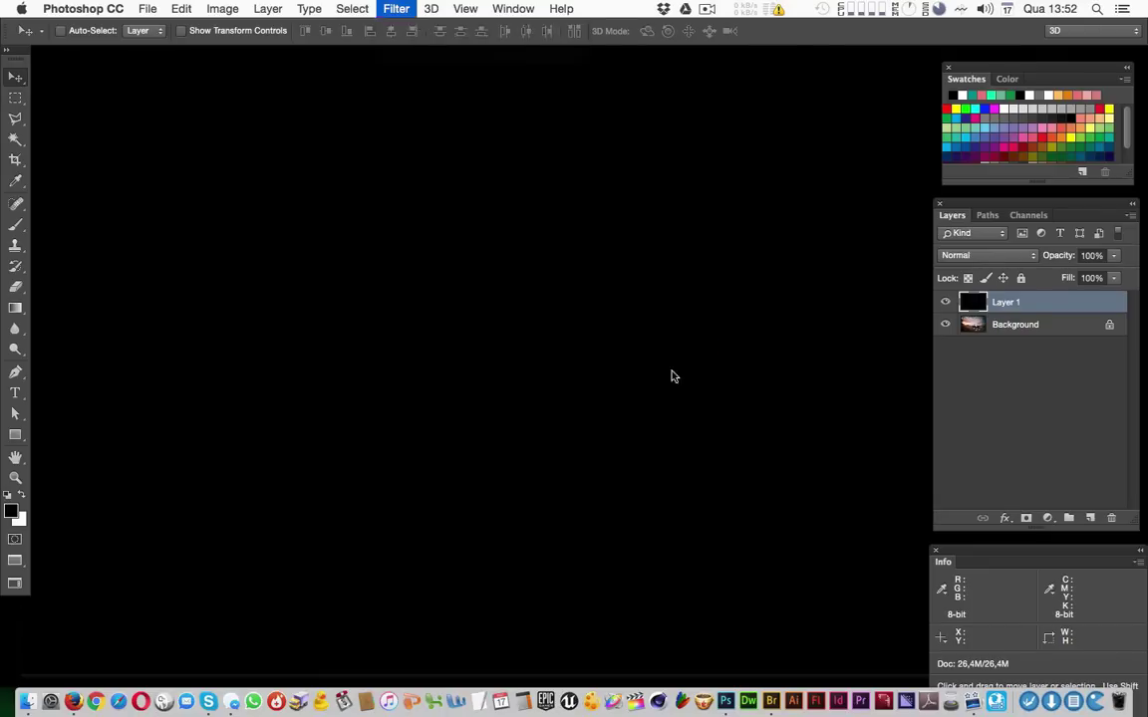
drag(489, 169, 594, 189)
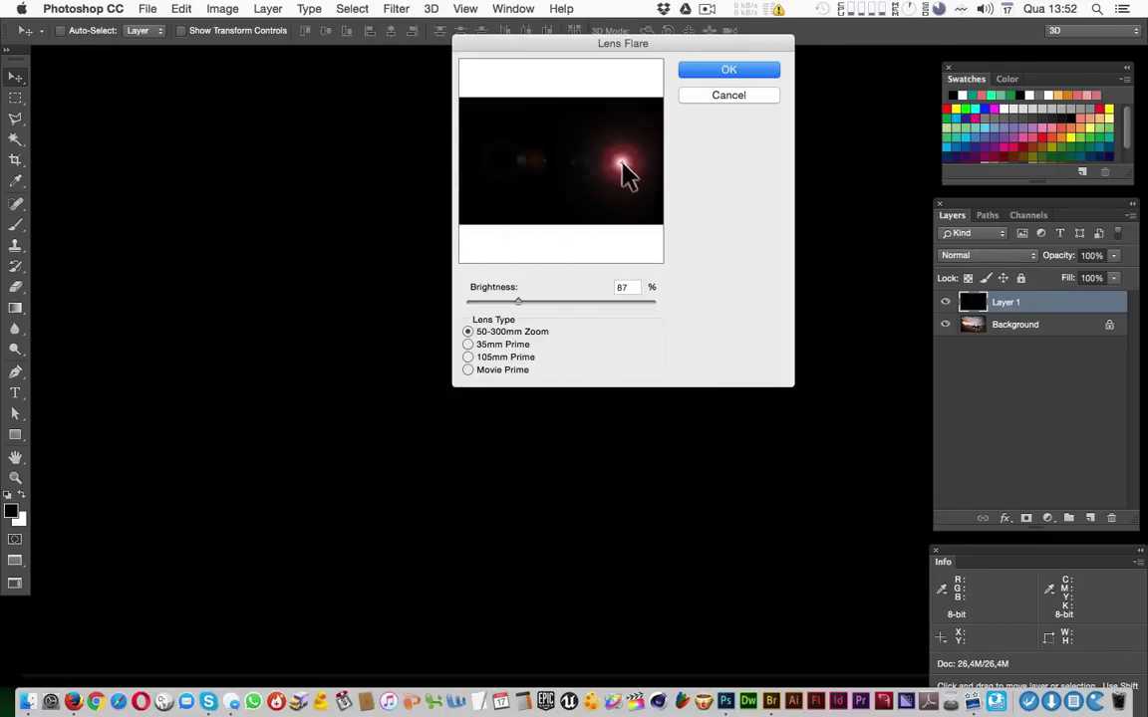
mouse_move(591, 185)
mouse_down()
mouse_move(508, 184)
mouse_move(514, 161)
mouse_up()
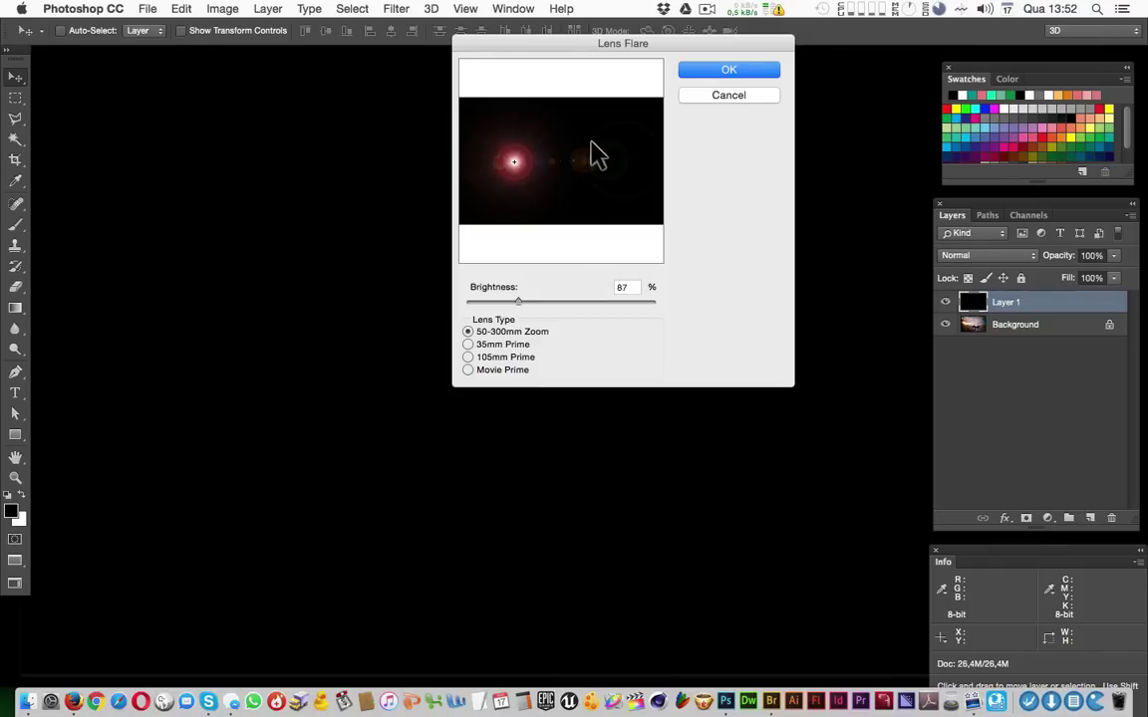
mouse_move(513, 163)
mouse_down()
mouse_move(547, 188)
mouse_move(582, 164)
mouse_move(556, 189)
mouse_move(535, 147)
mouse_move(562, 187)
mouse_move(597, 161)
mouse_move(558, 170)
mouse_move(597, 174)
mouse_move(503, 189)
mouse_move(513, 189)
mouse_up()
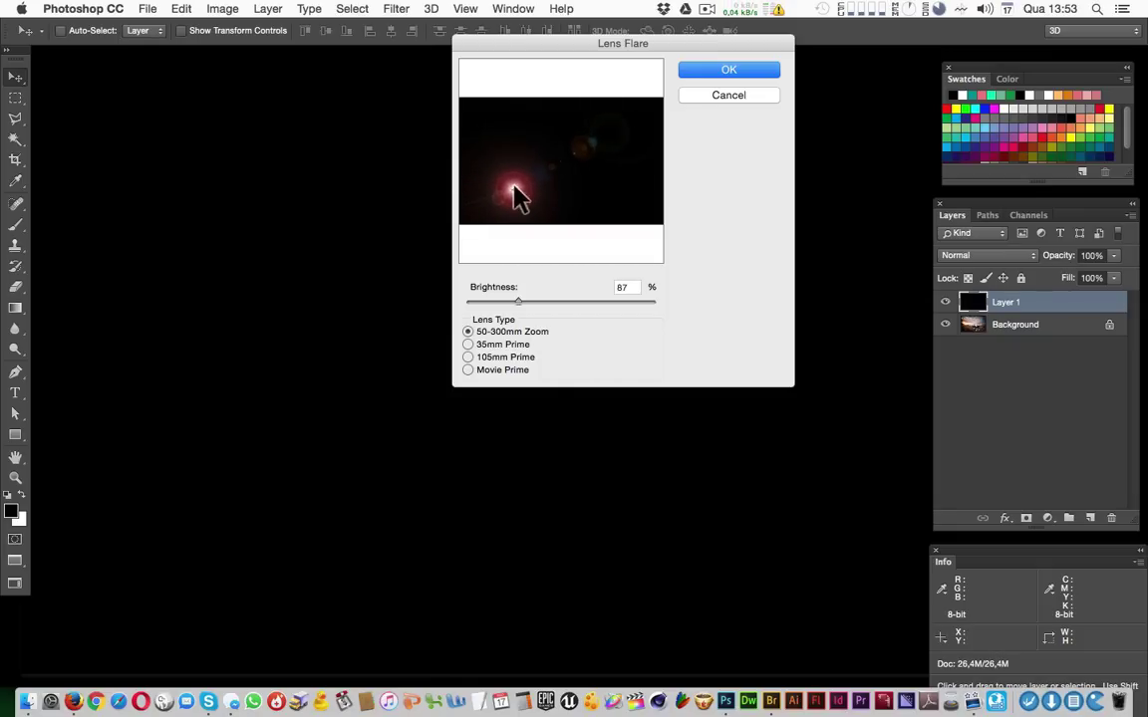
click(738, 72)
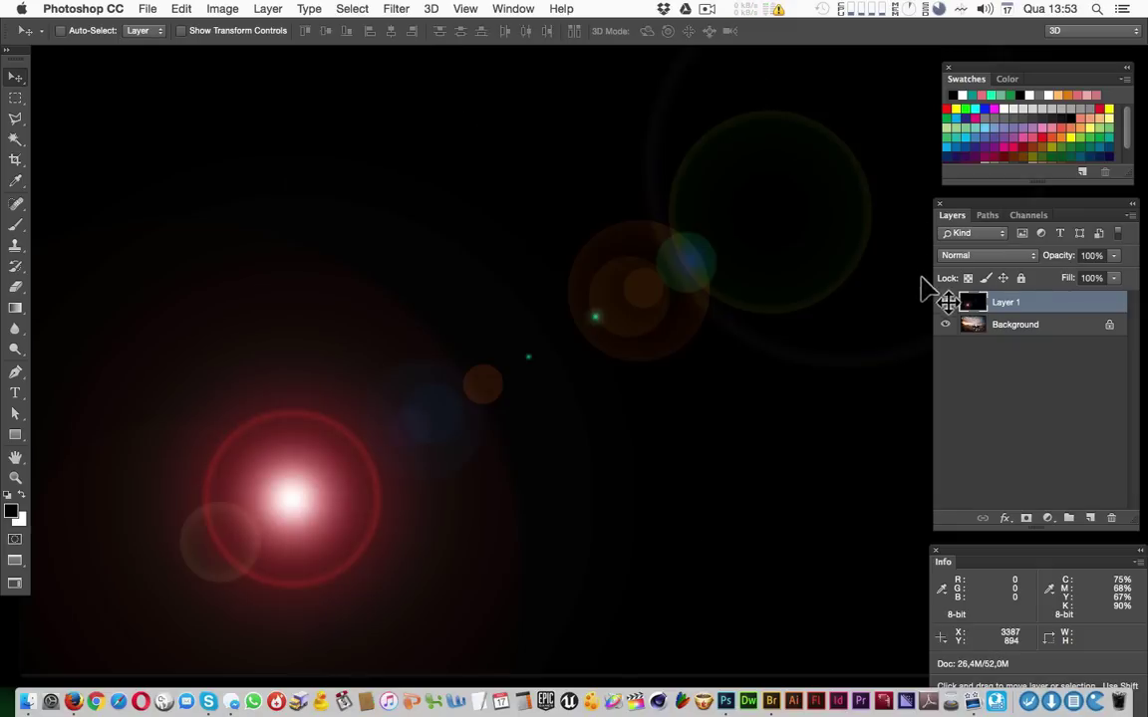
click(944, 302)
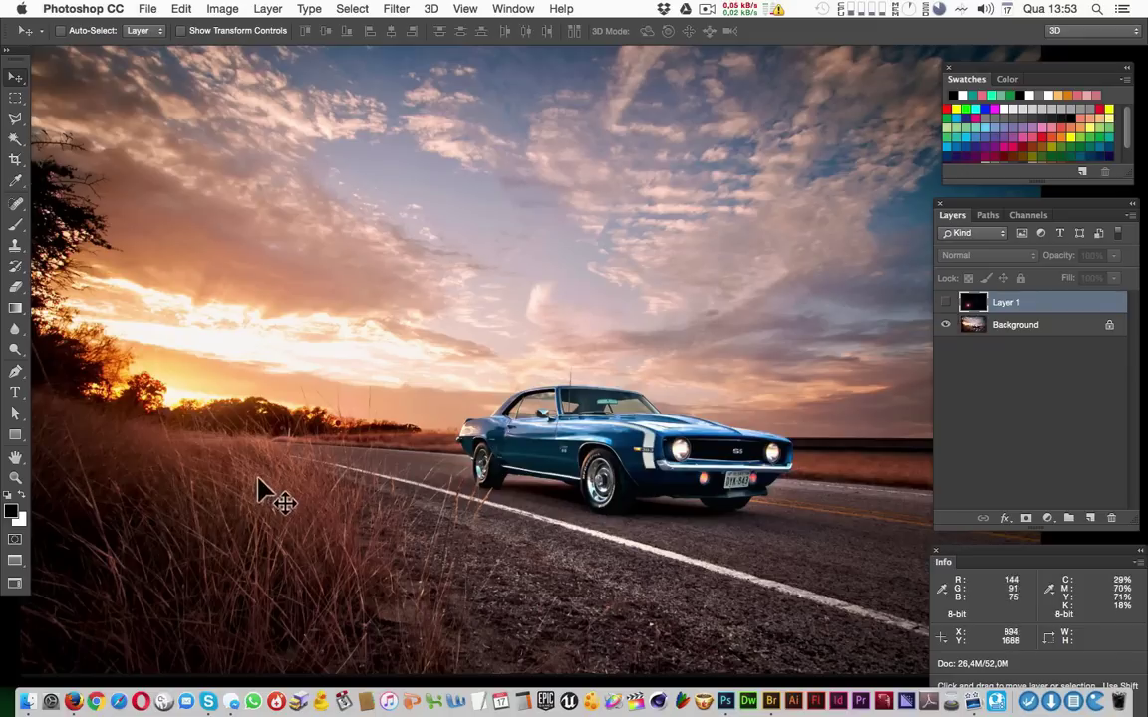
Delete the flare Layer 1 and duplicate the Background photo as Background copy
click(944, 302)
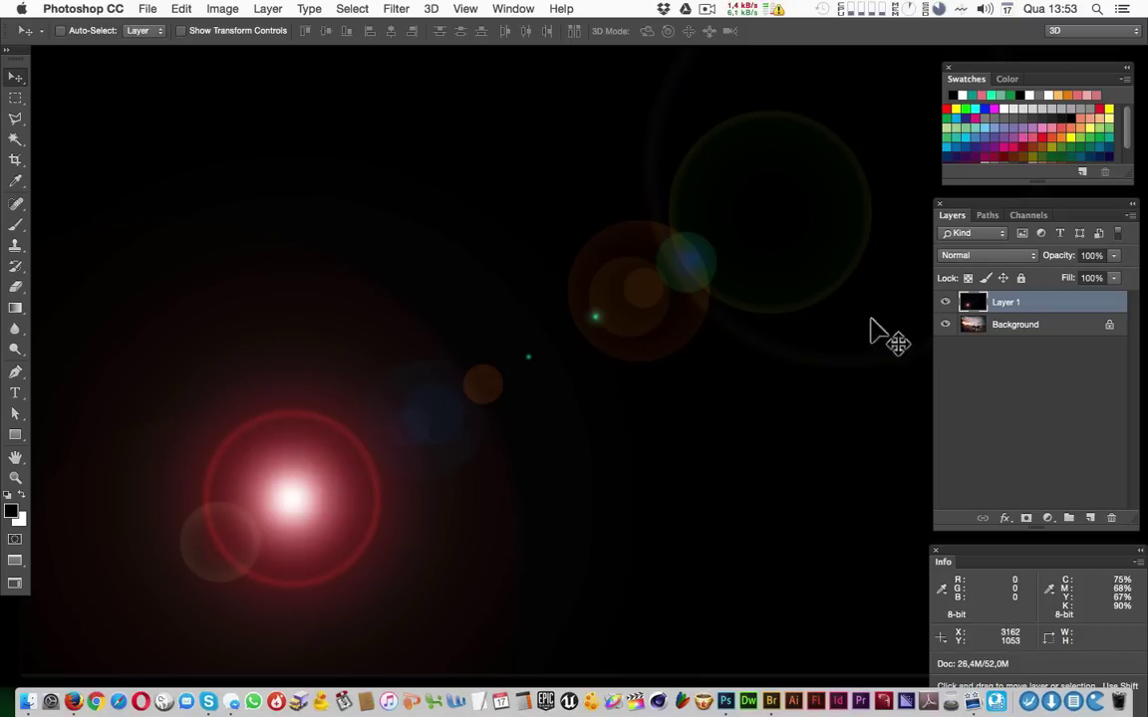
drag(1068, 314, 1112, 518)
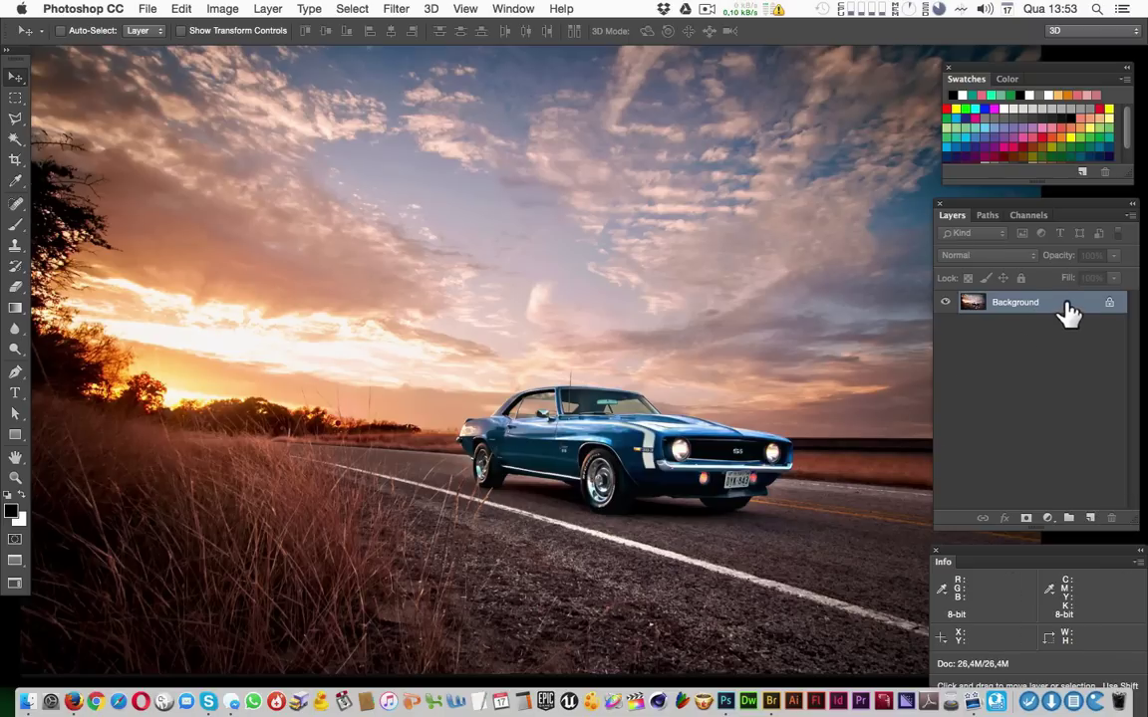
drag(1068, 314, 1092, 517)
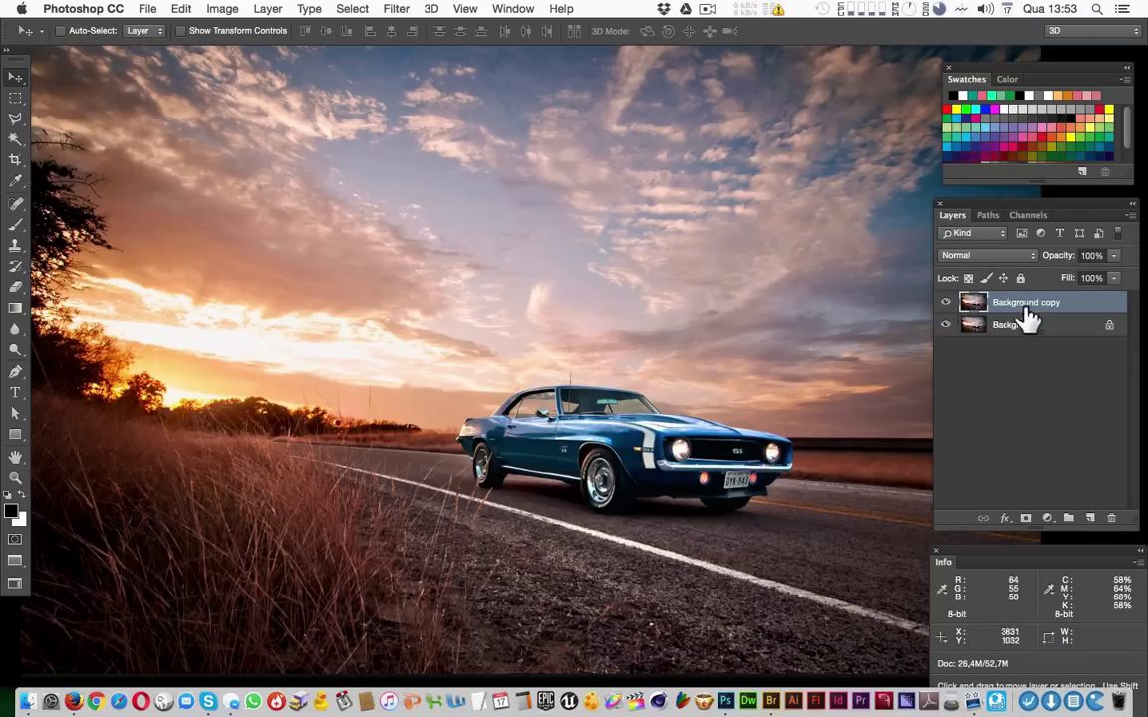
Apply a Lens Flare centred on the setting sun to the Background copy
click(393, 9)
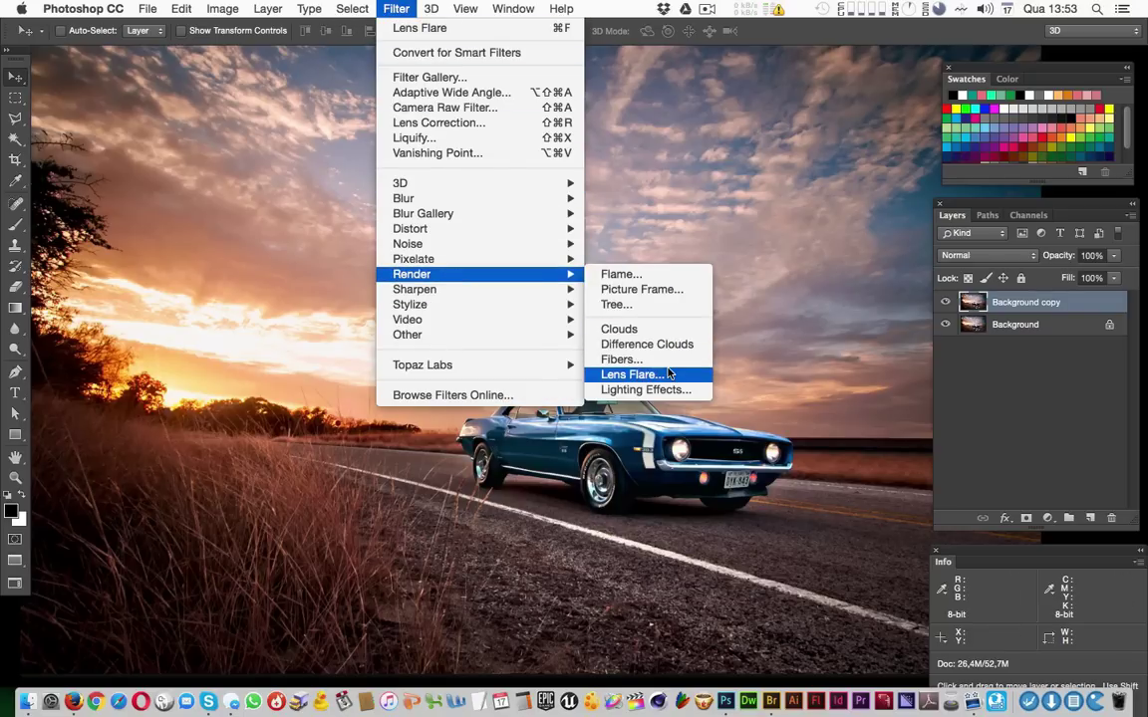
click(680, 369)
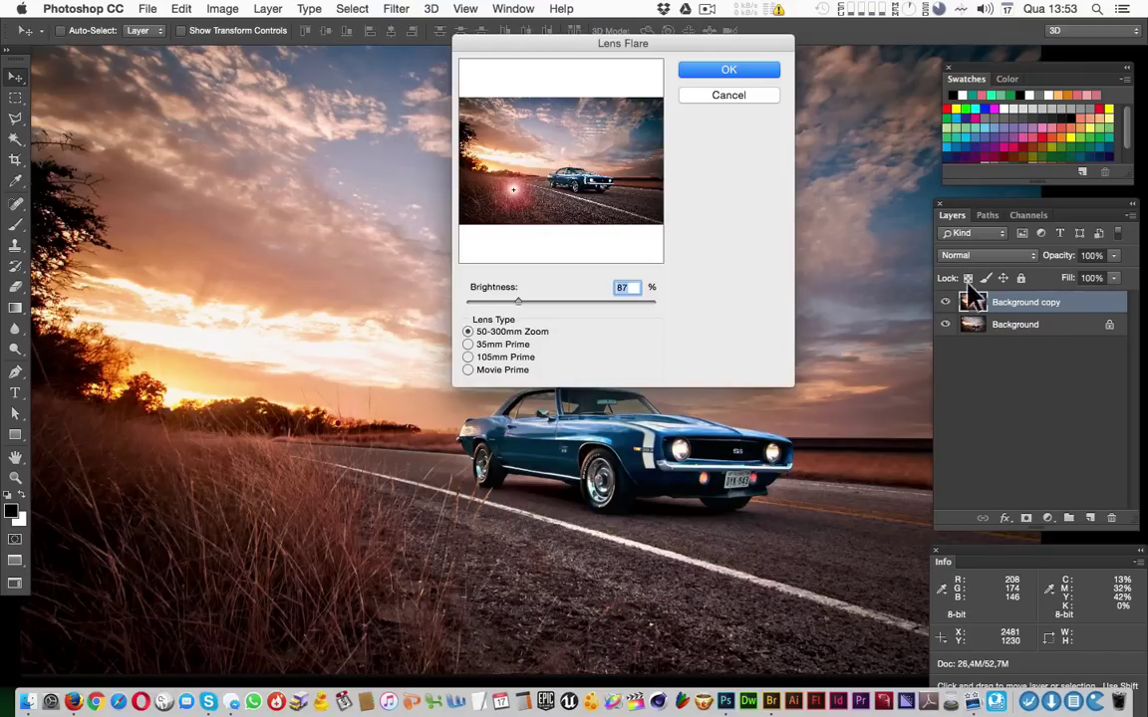
drag(511, 189, 488, 169)
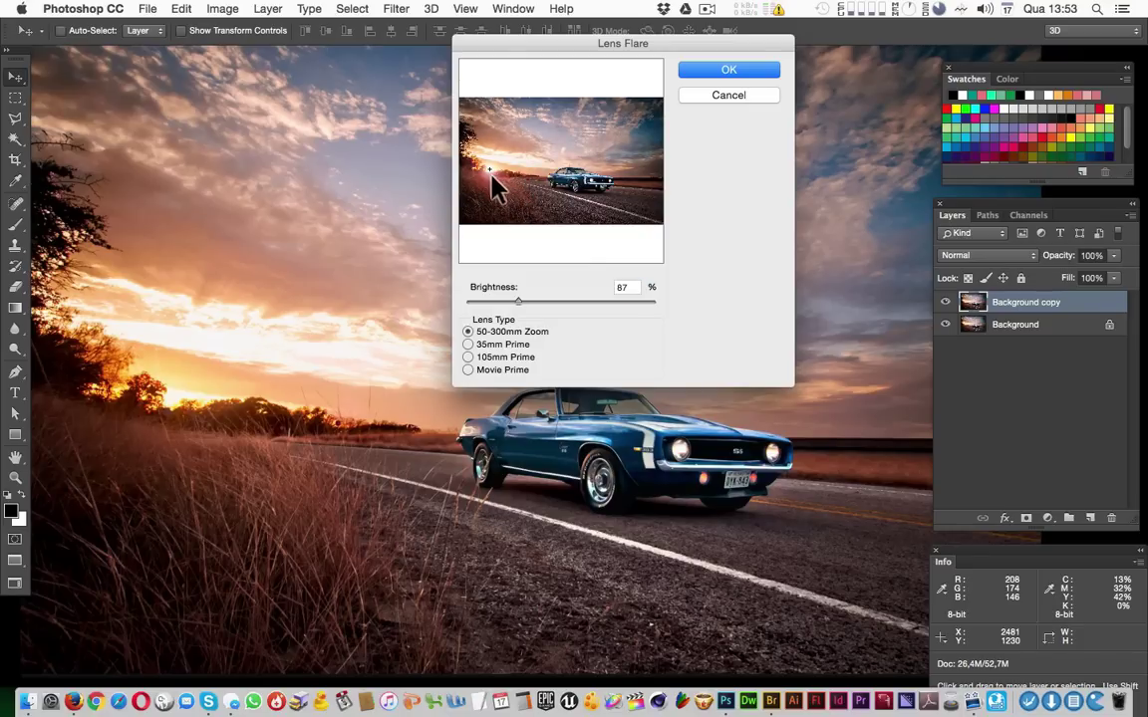
click(742, 72)
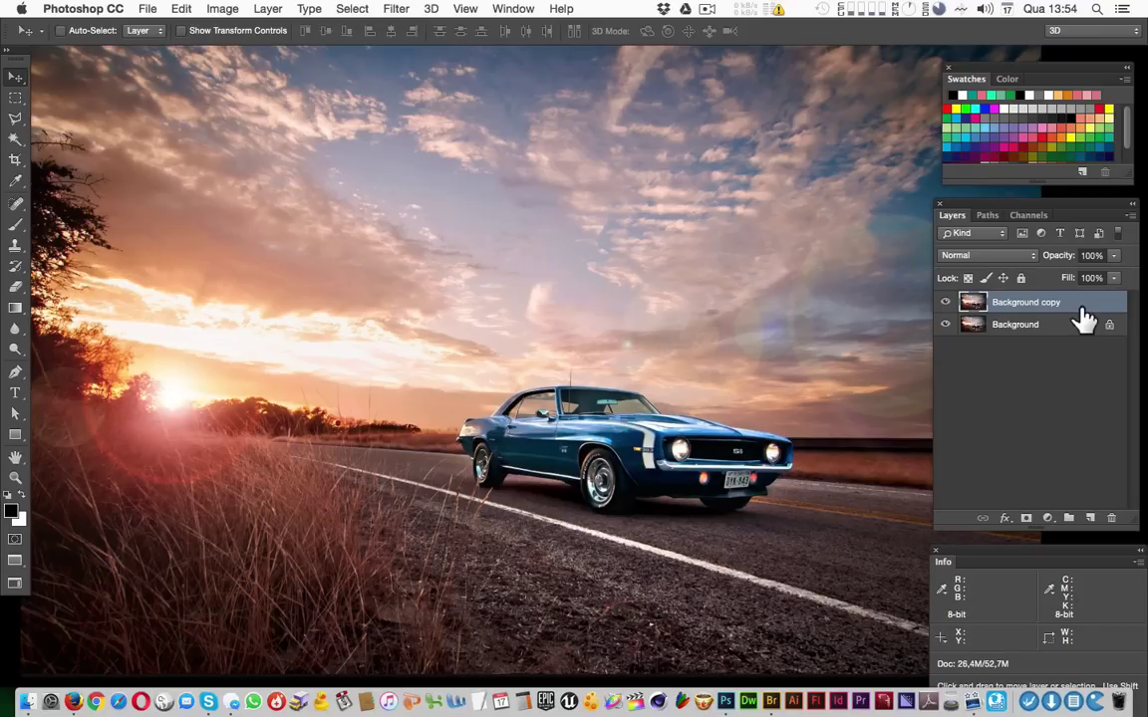
Fill the Background copy layer with solid black using Alt+Backspace
click(396, 8)
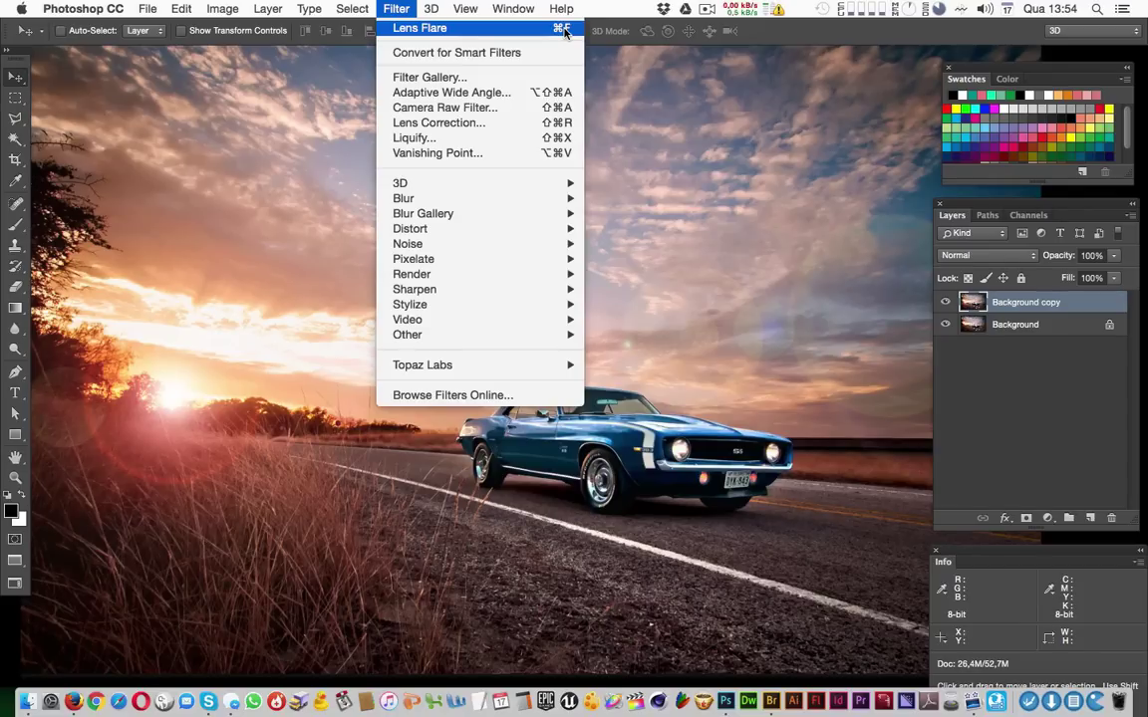
click(485, 472)
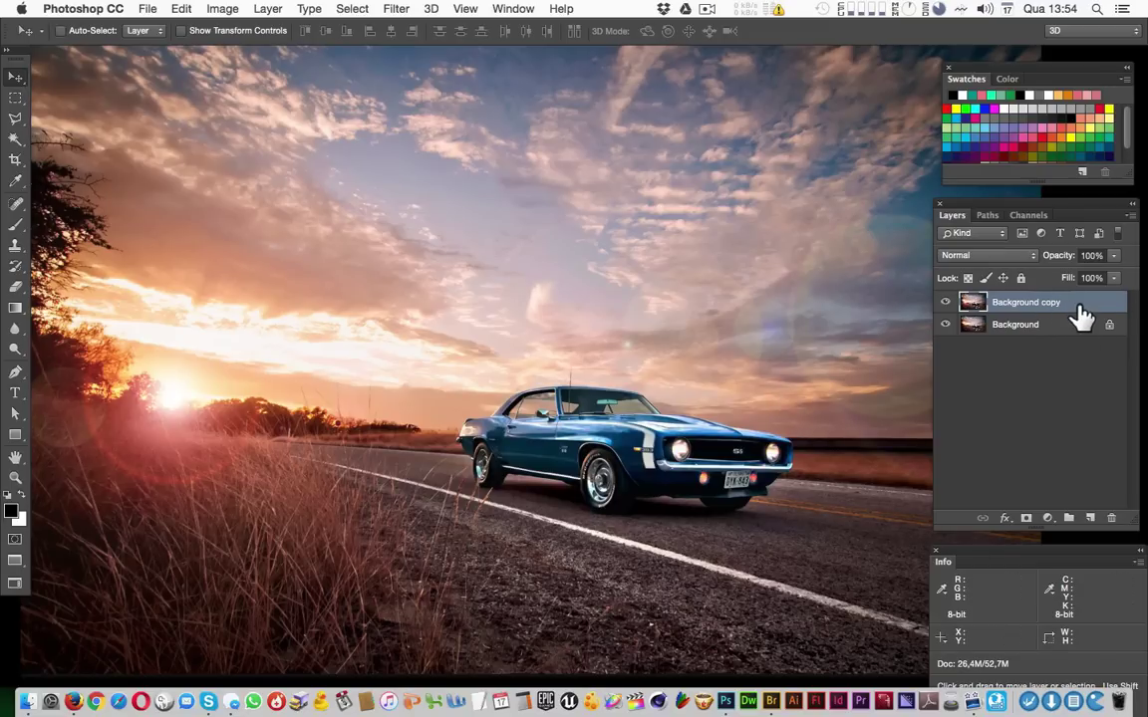
key(alt+BackSpace)
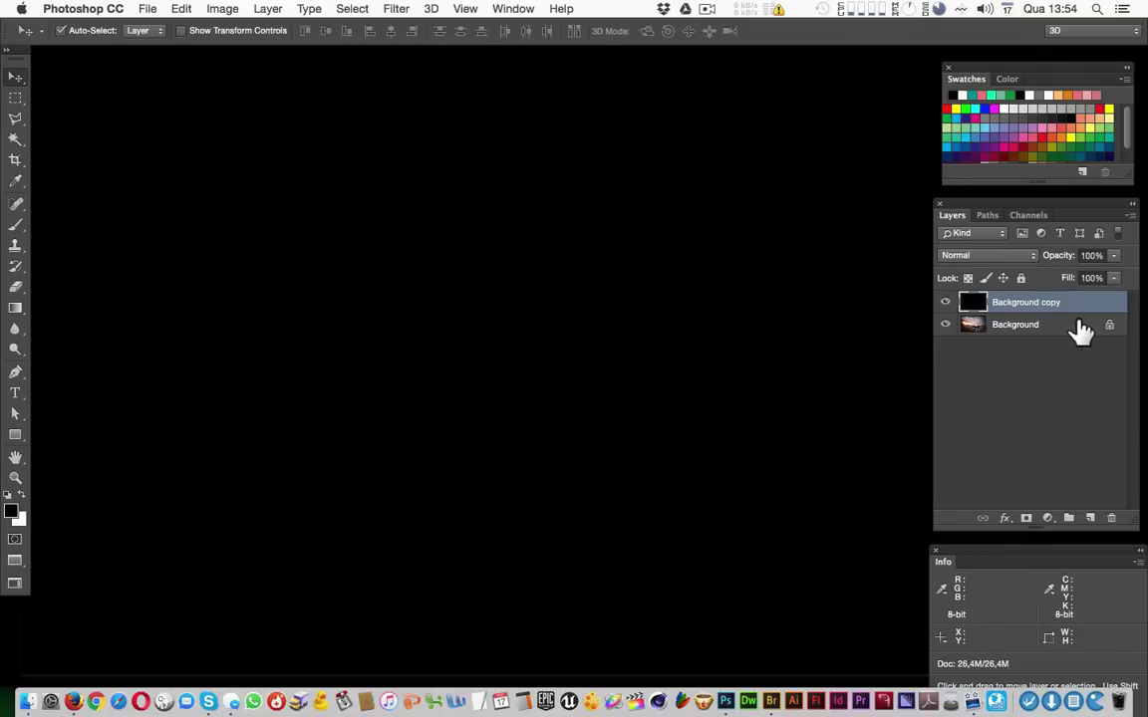
Reapply the lens flare to the black layer with Ctrl+F and set its blend mode to Screen
key(ctrl+f)
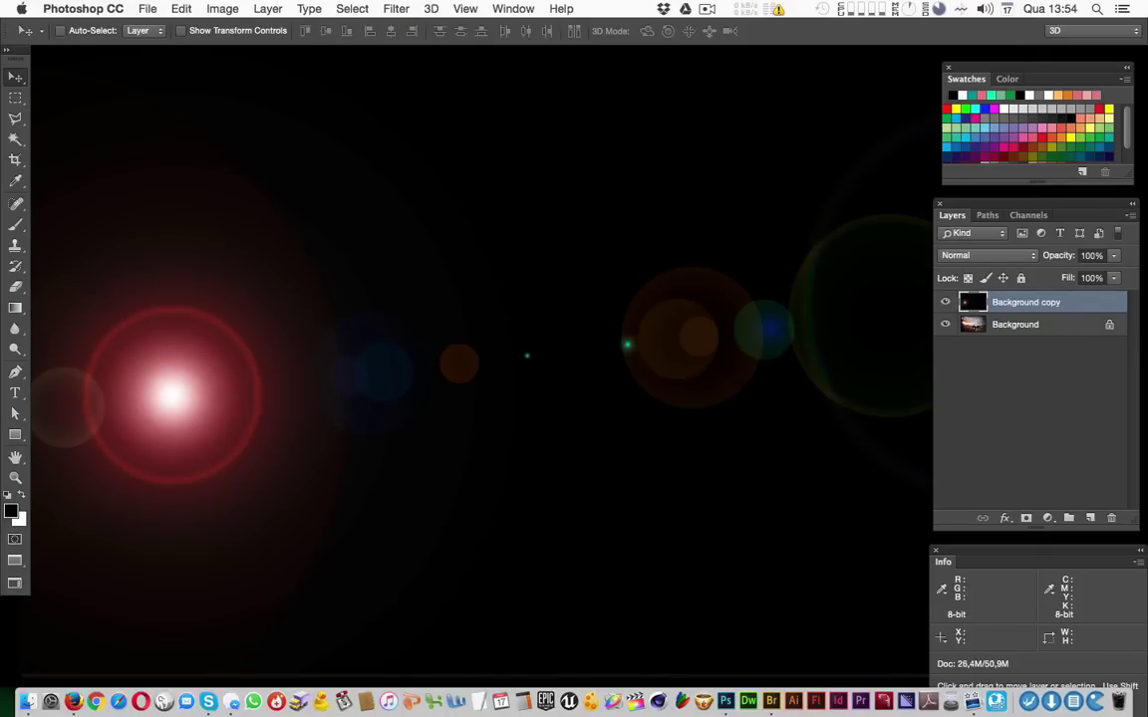
click(1014, 258)
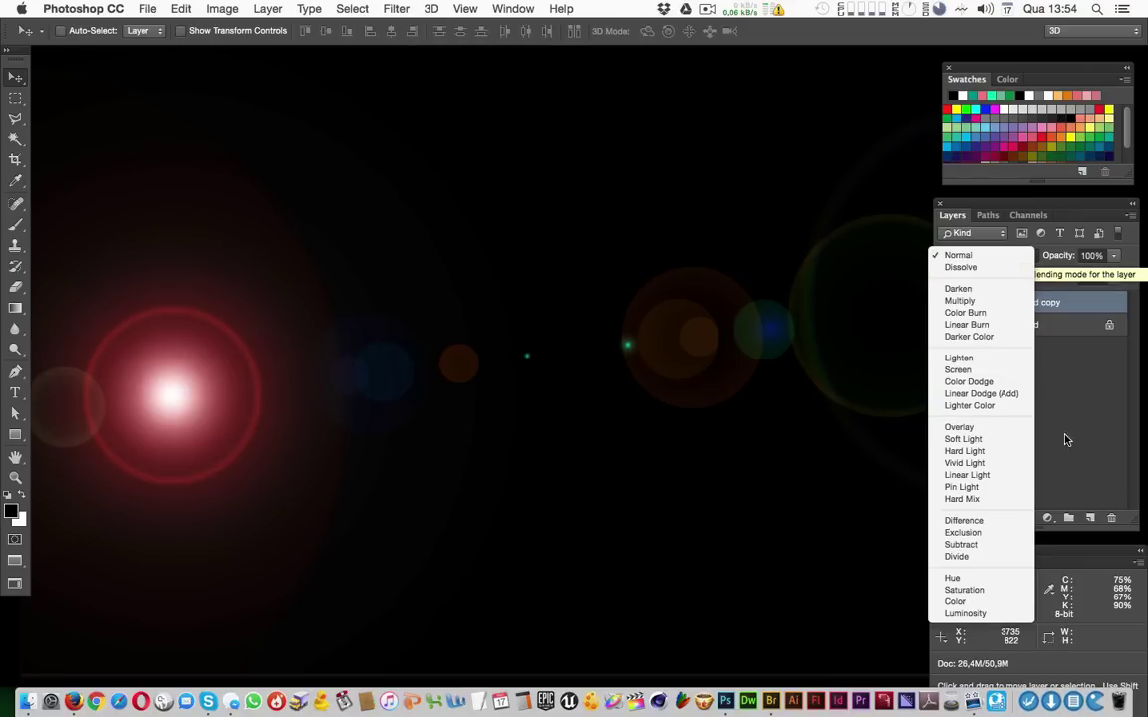
click(955, 258)
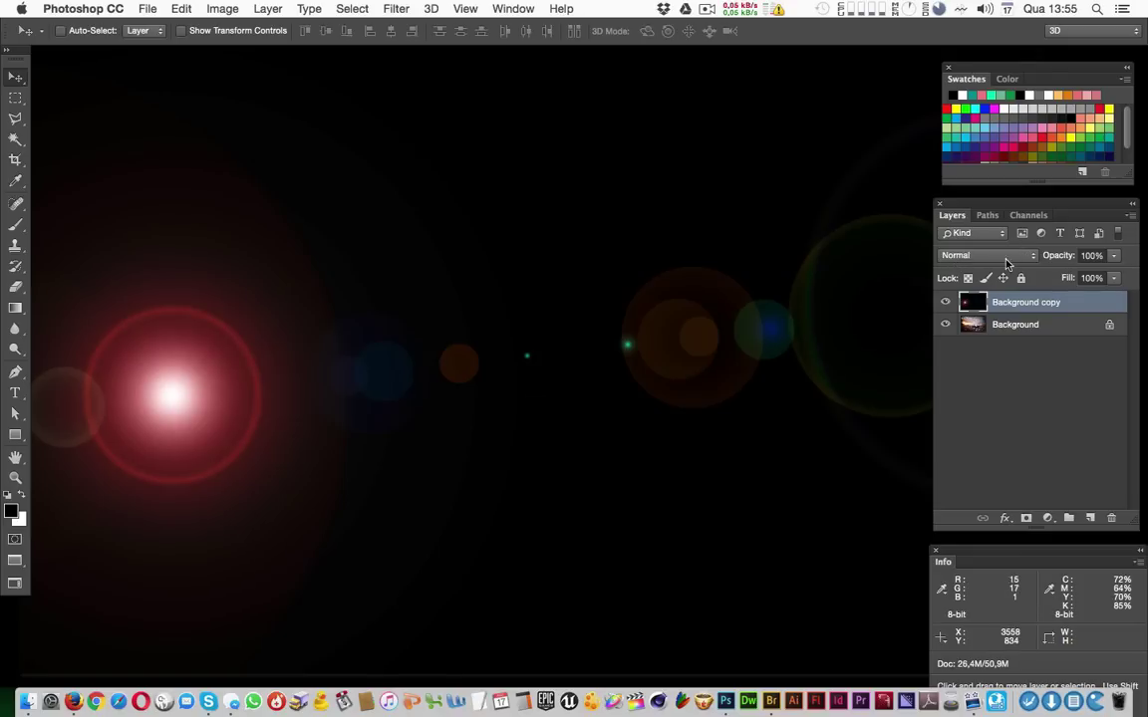
click(1000, 257)
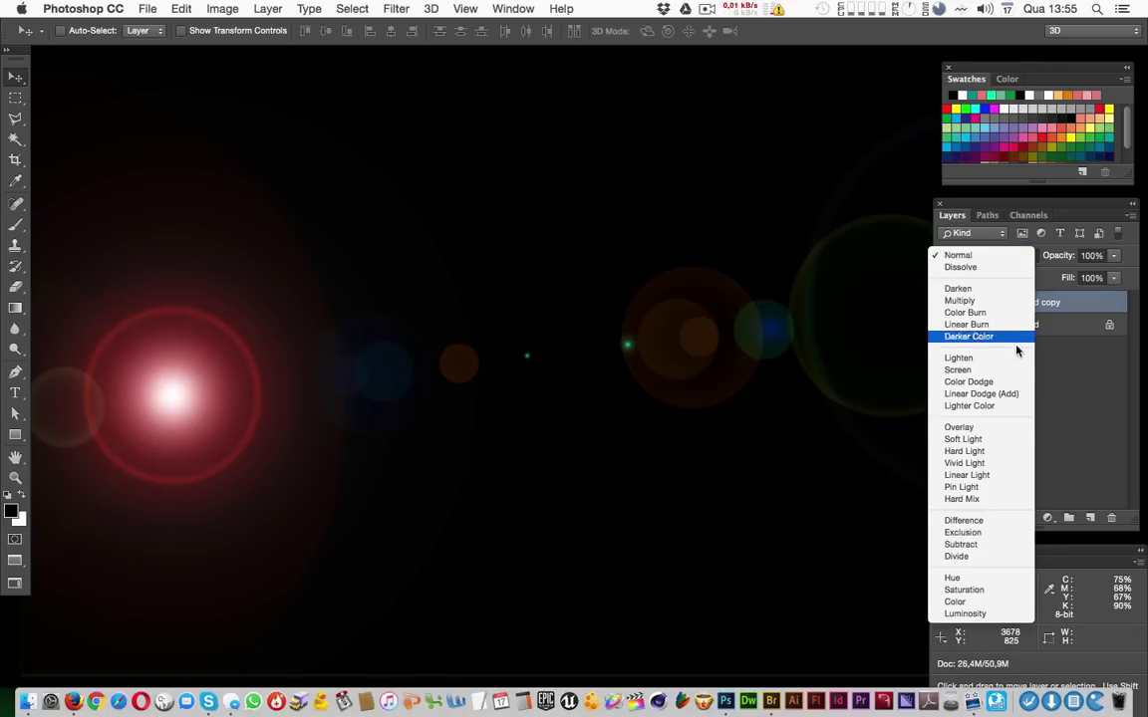
click(1016, 371)
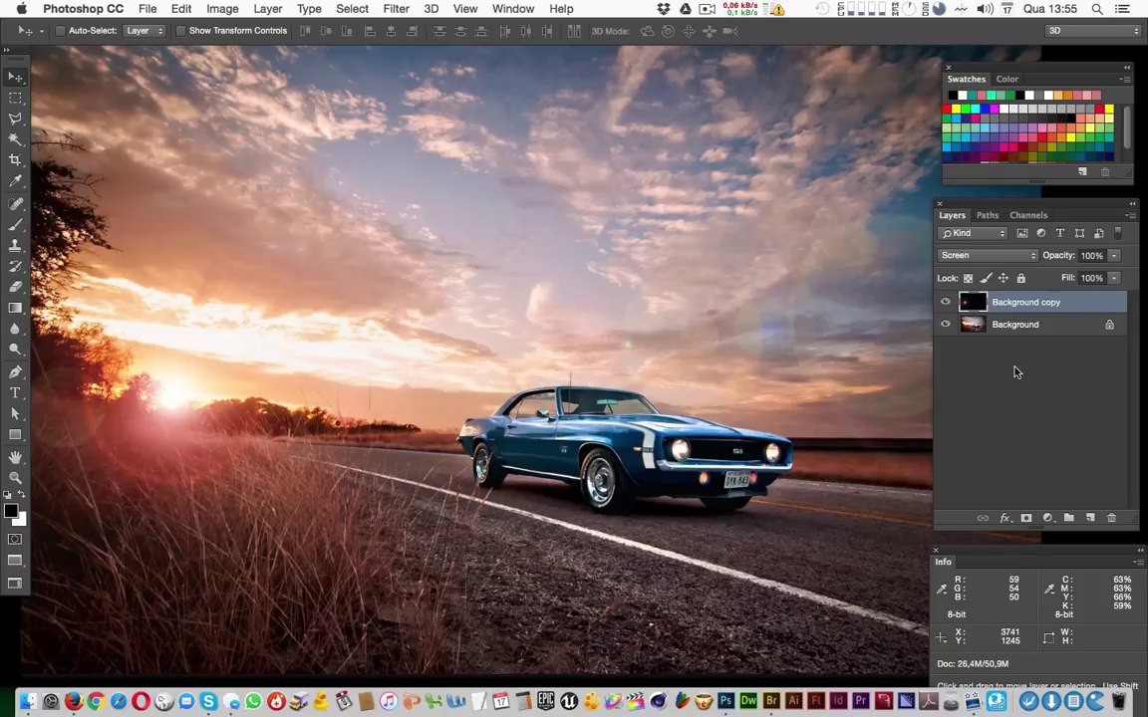
click(945, 304)
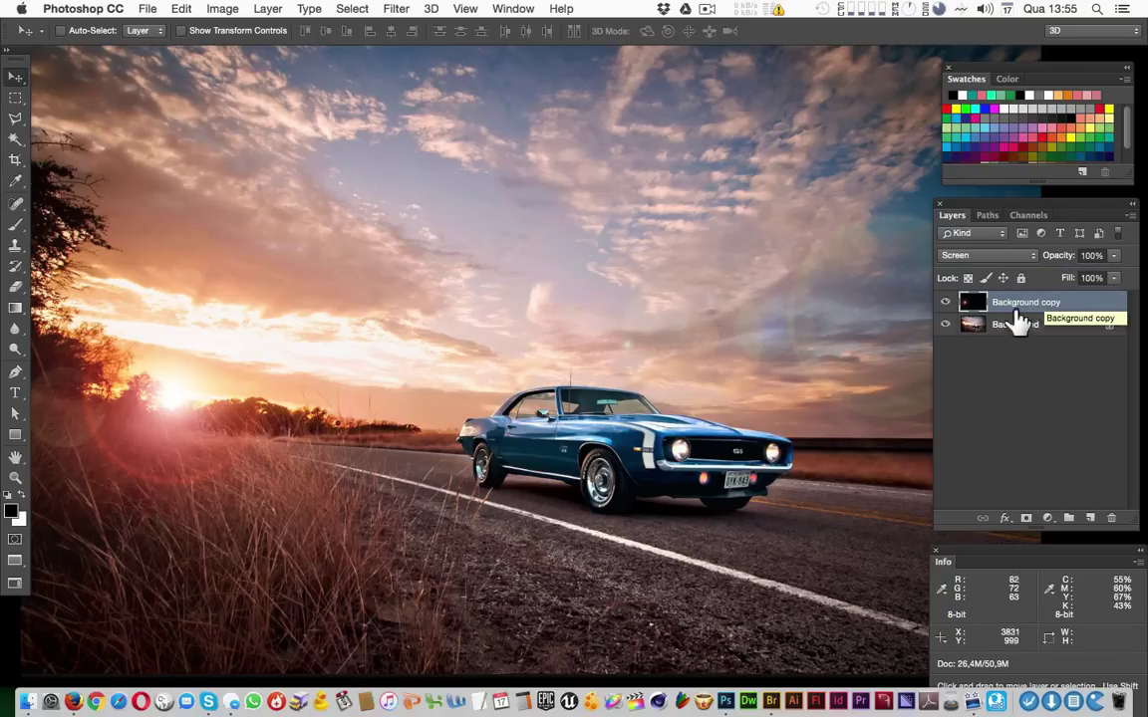
Nudge the Screen flare layer slightly so its glow sits on the setting sun
mouse_move(437, 416)
mouse_down()
mouse_move(445, 439)
mouse_move(445, 419)
mouse_up()
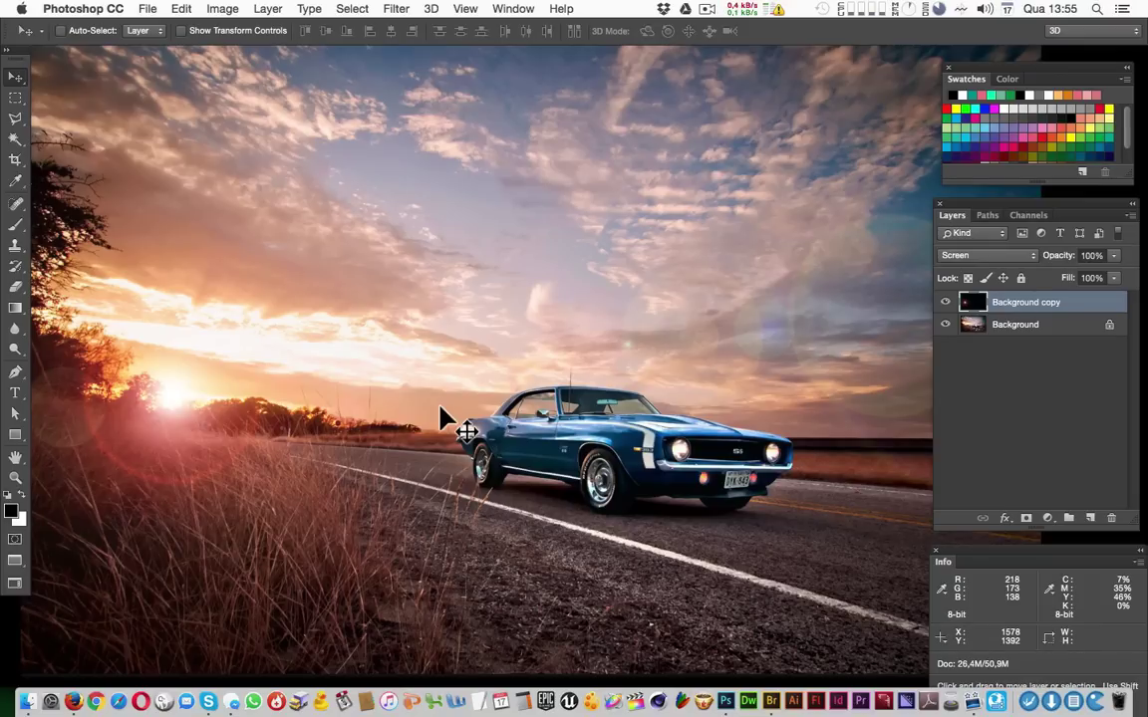
click(1060, 326)
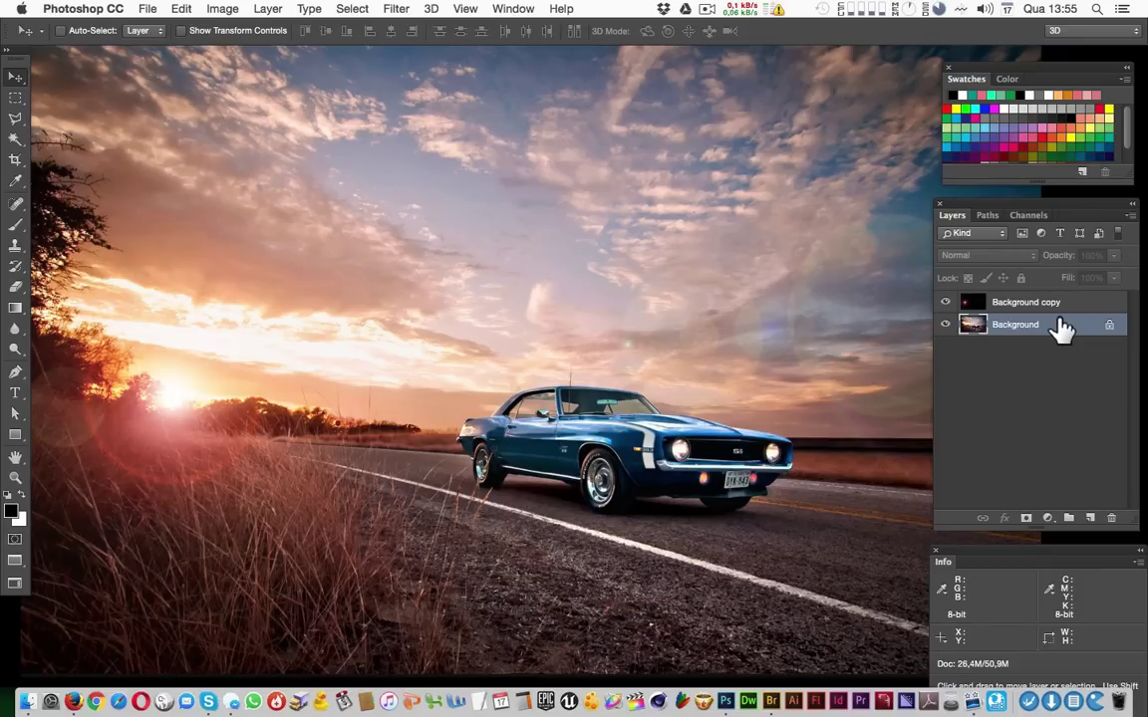
drag(686, 410, 667, 416)
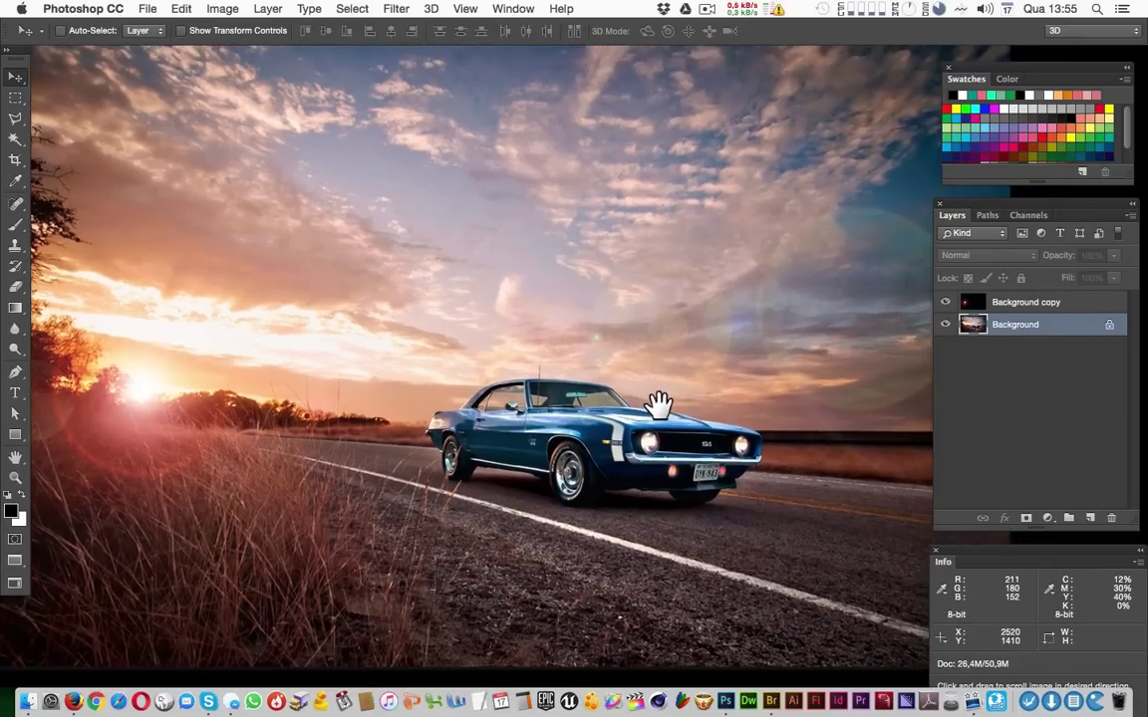
drag(149, 423, 170, 433)
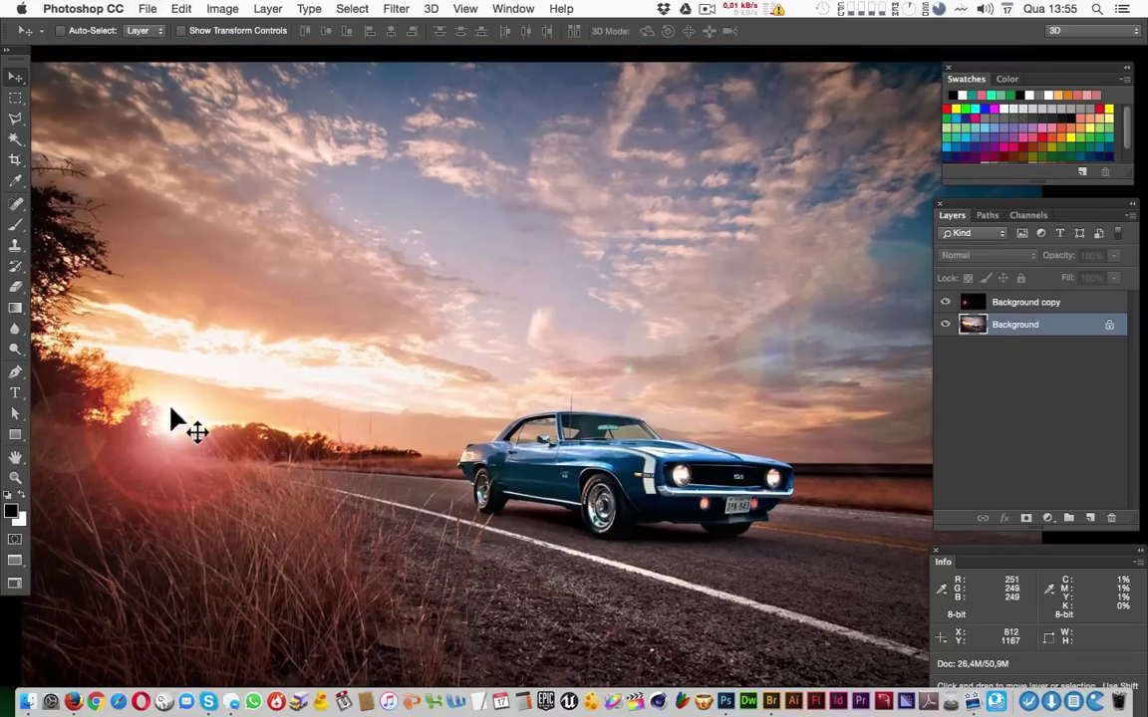
click(1056, 307)
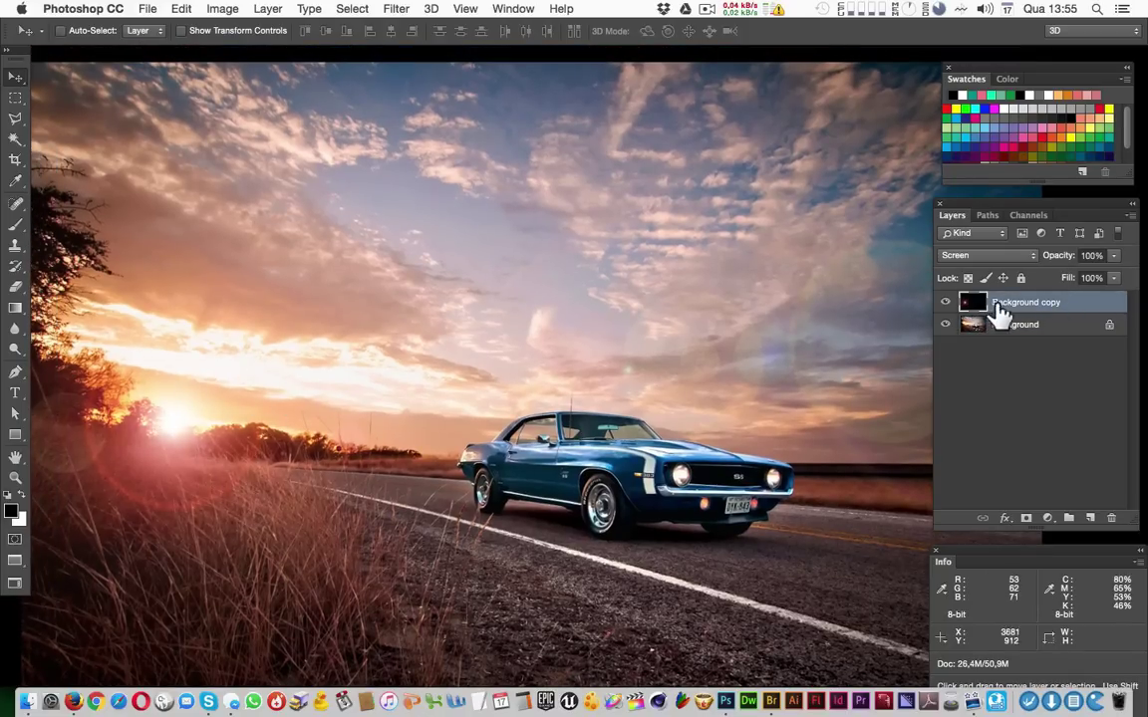
Toggle the flare layer's visibility while panning and zooming to compare with the photo
click(944, 302)
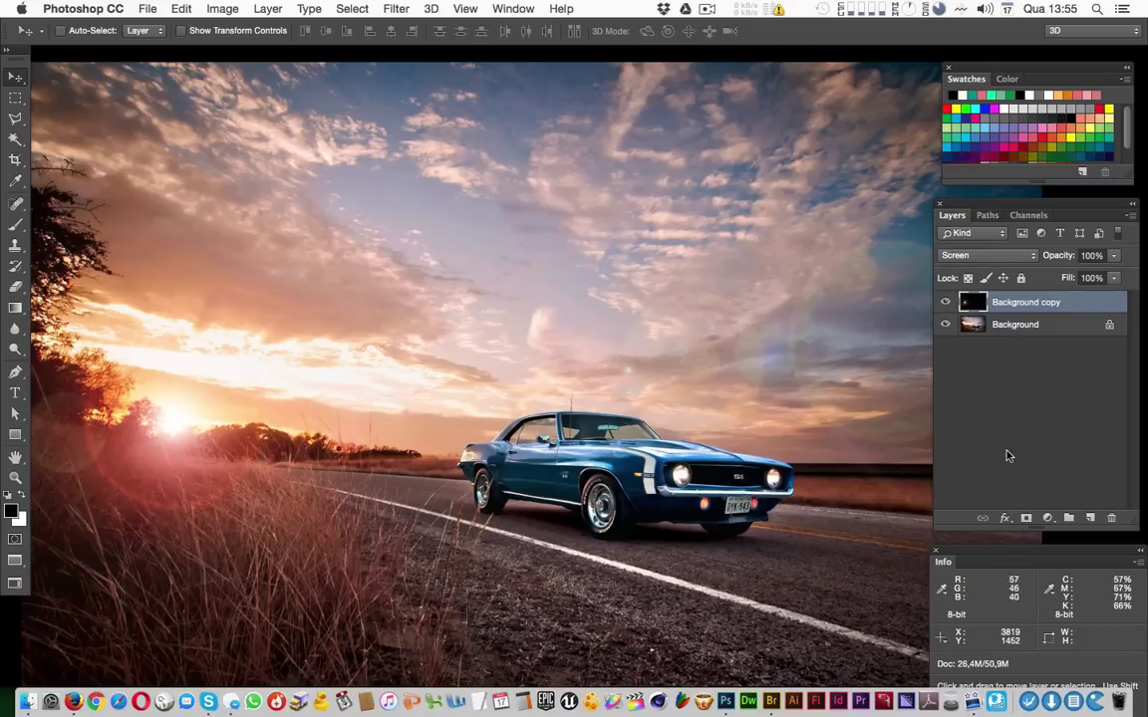
drag(755, 418, 688, 405)
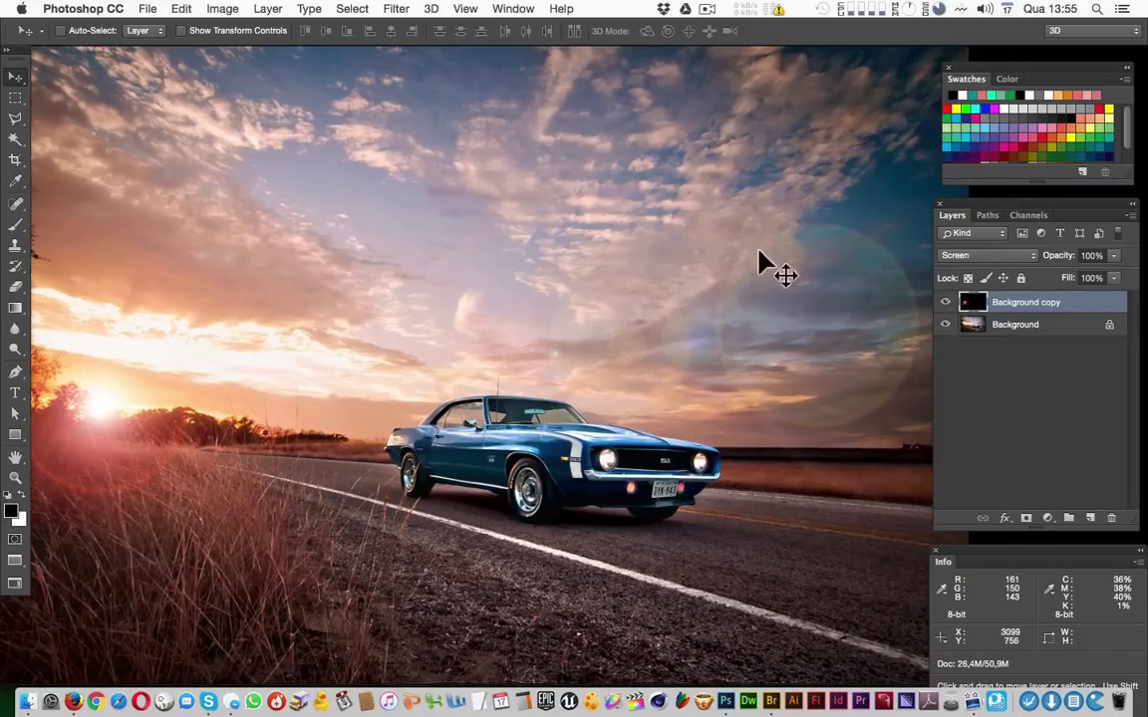
click(863, 368)
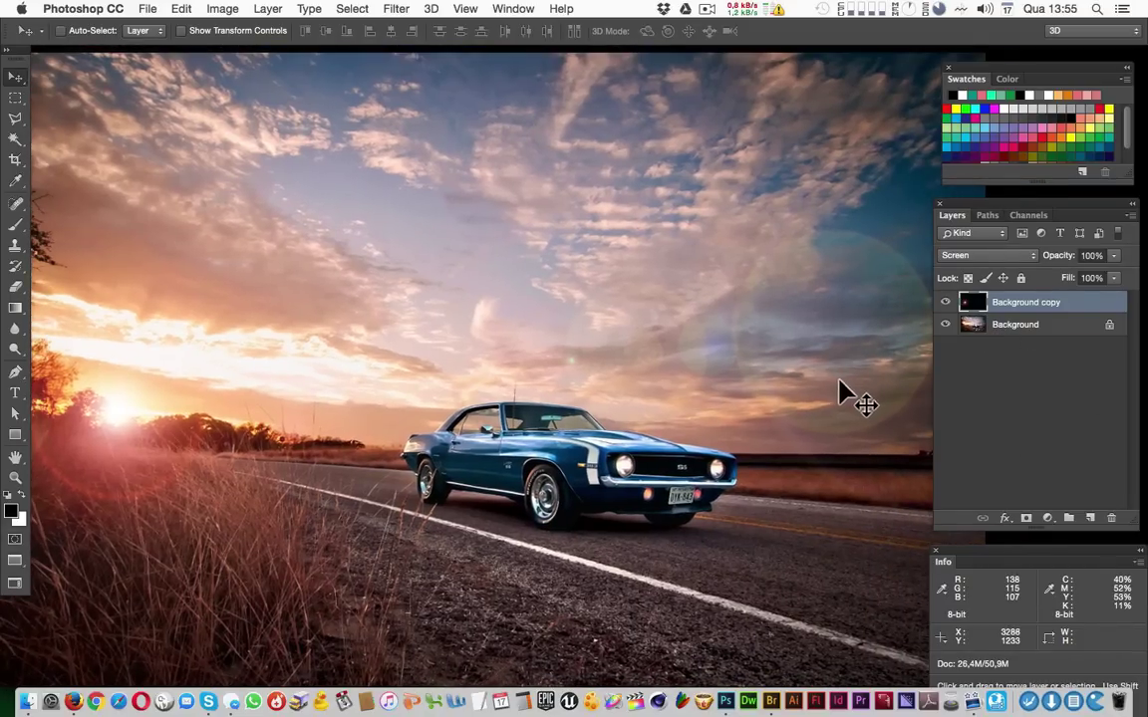
alt+click(840, 380)
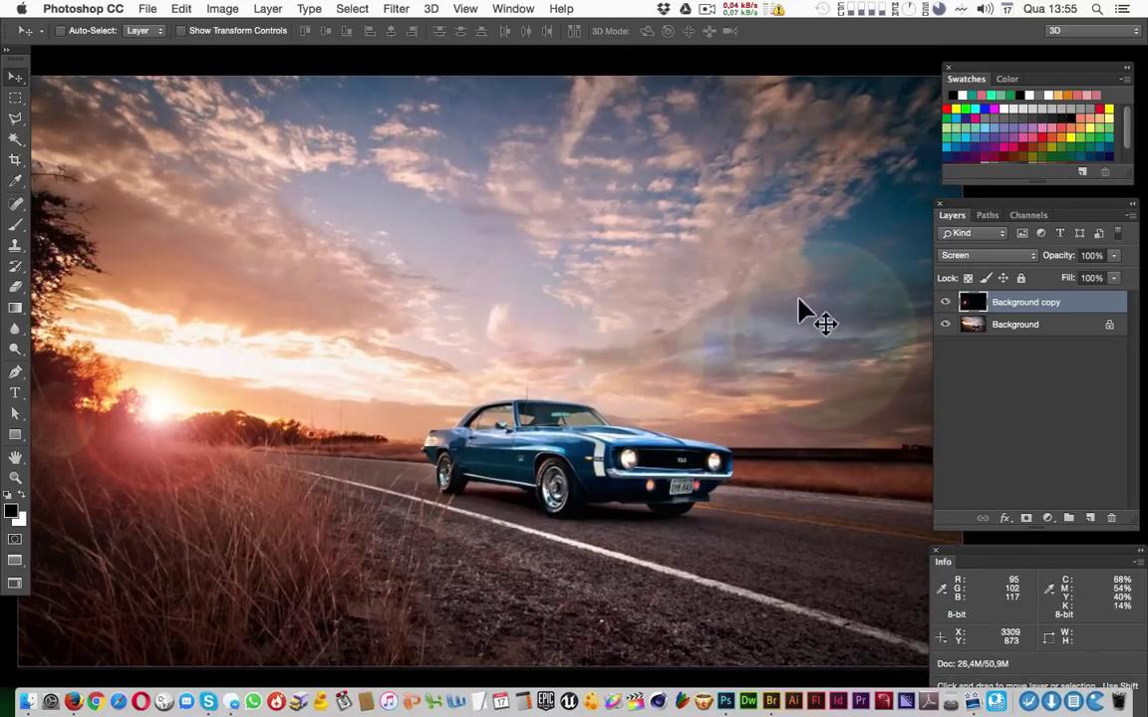
click(944, 301)
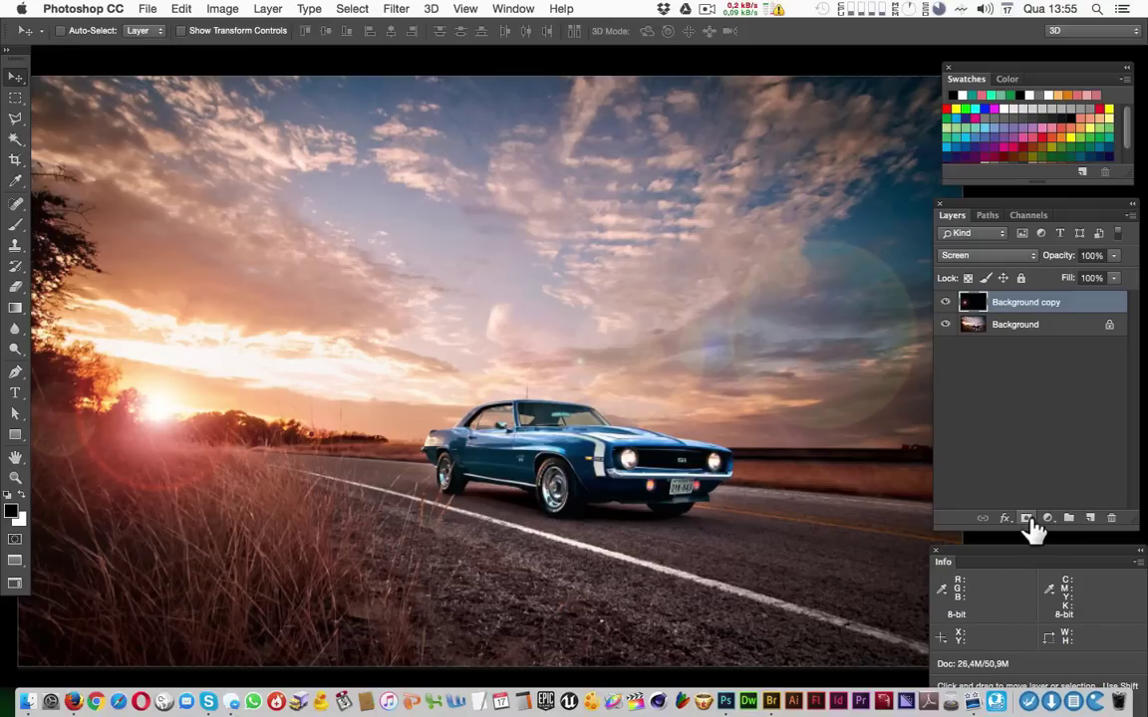
Compare the Background copy flare layer on and off, then add a layer mask and target it
click(946, 303)
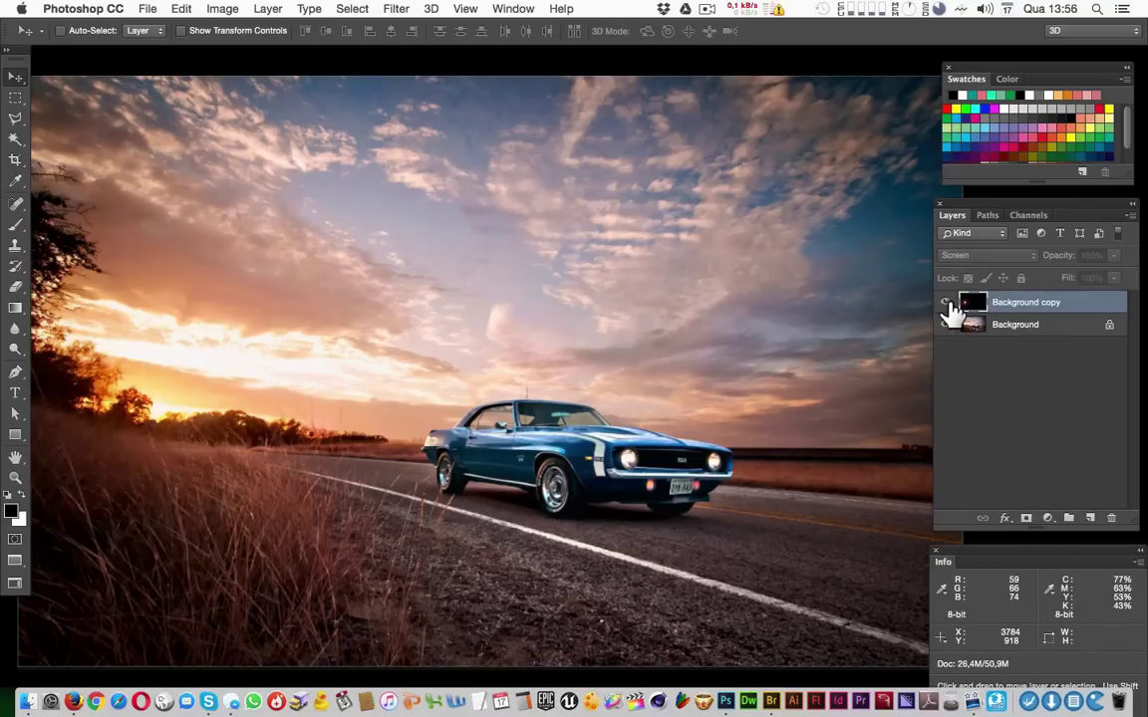
click(947, 303)
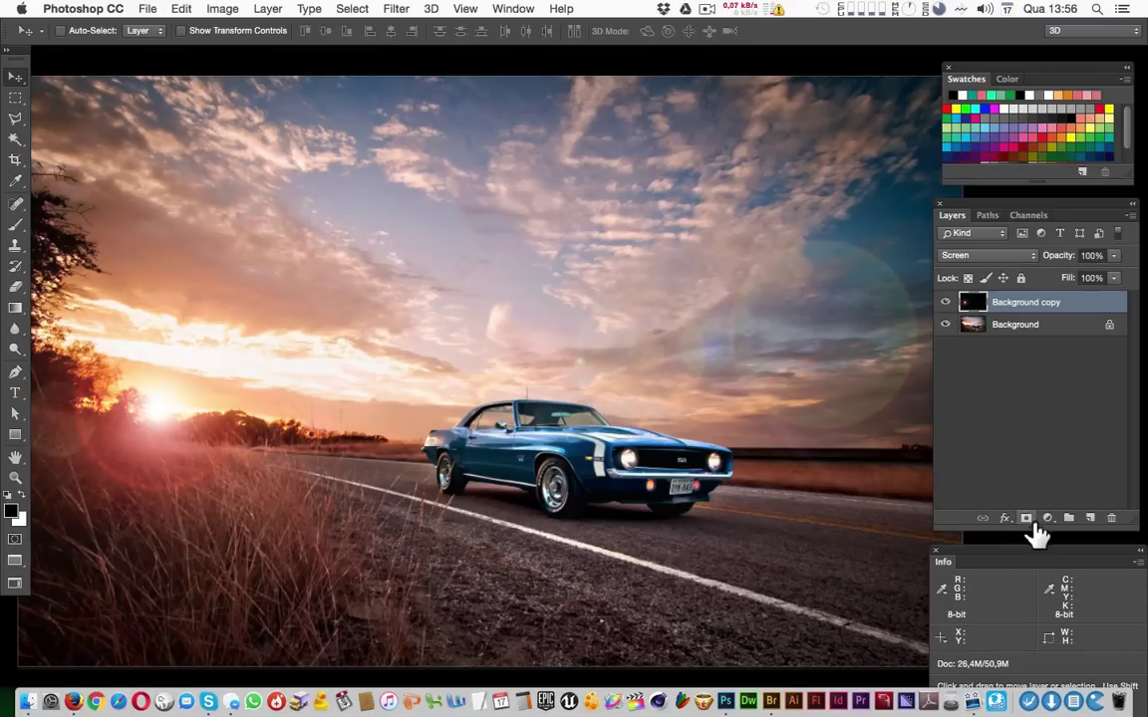
click(1027, 519)
click(971, 310)
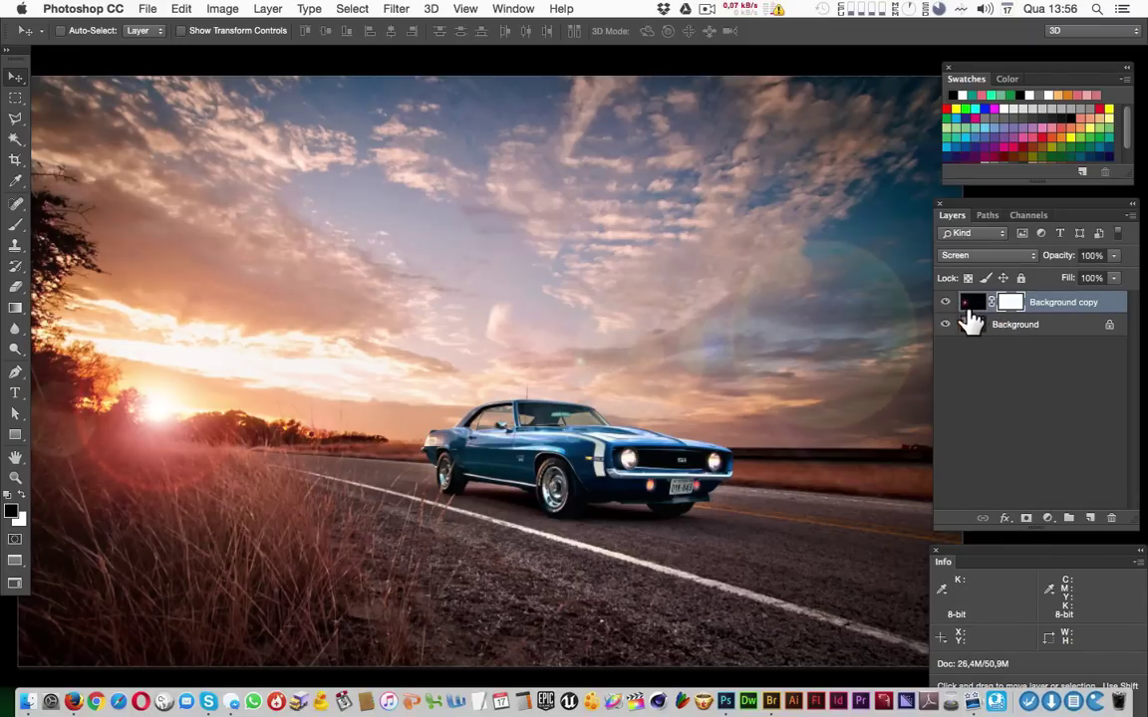
click(1010, 307)
Paint black on the mask to remove the flare rings over the right-hand sky
key(b)
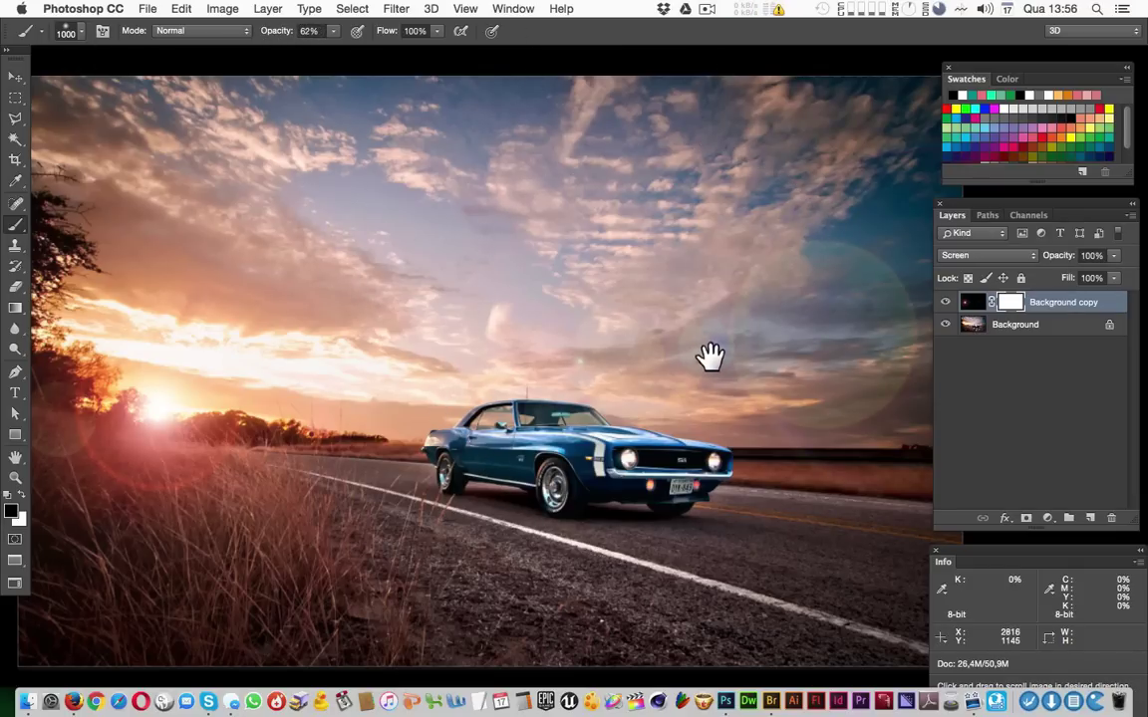
drag(709, 355, 595, 356)
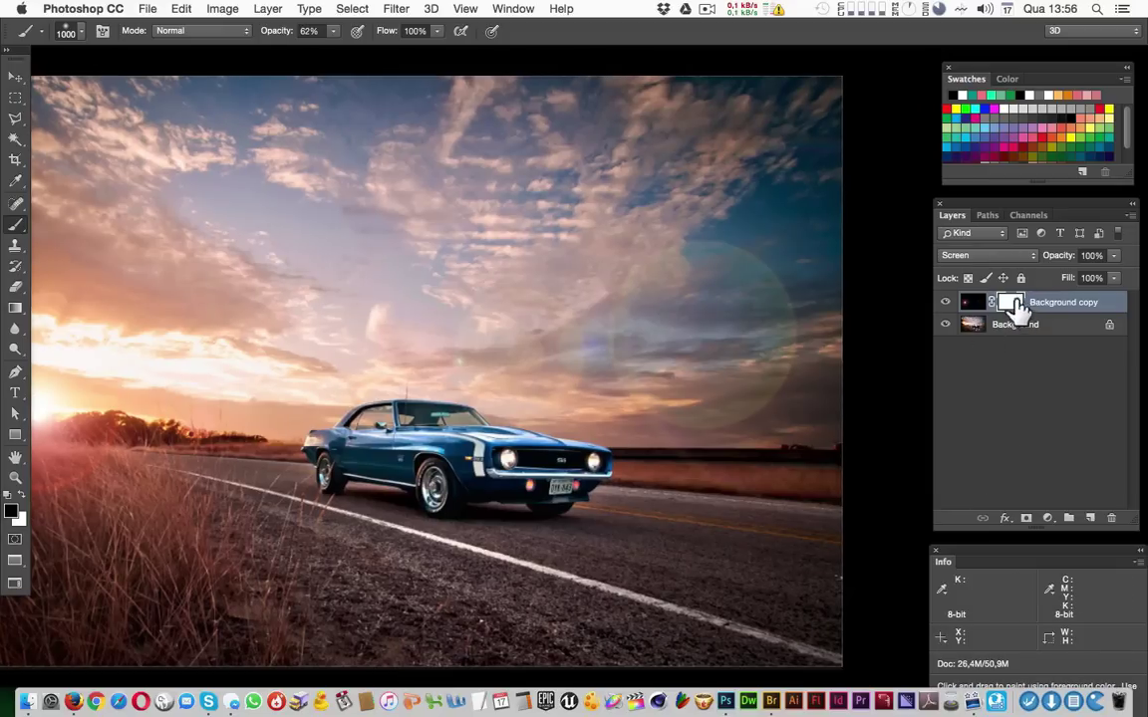
drag(917, 370, 725, 256)
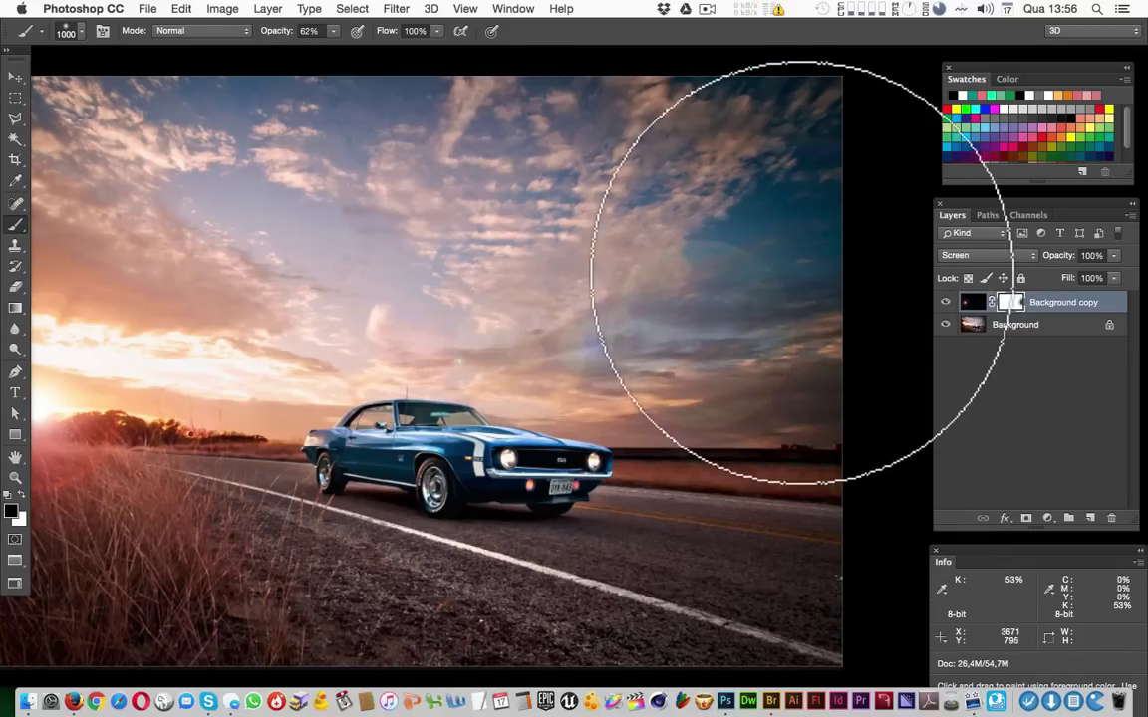
drag(584, 428, 638, 396)
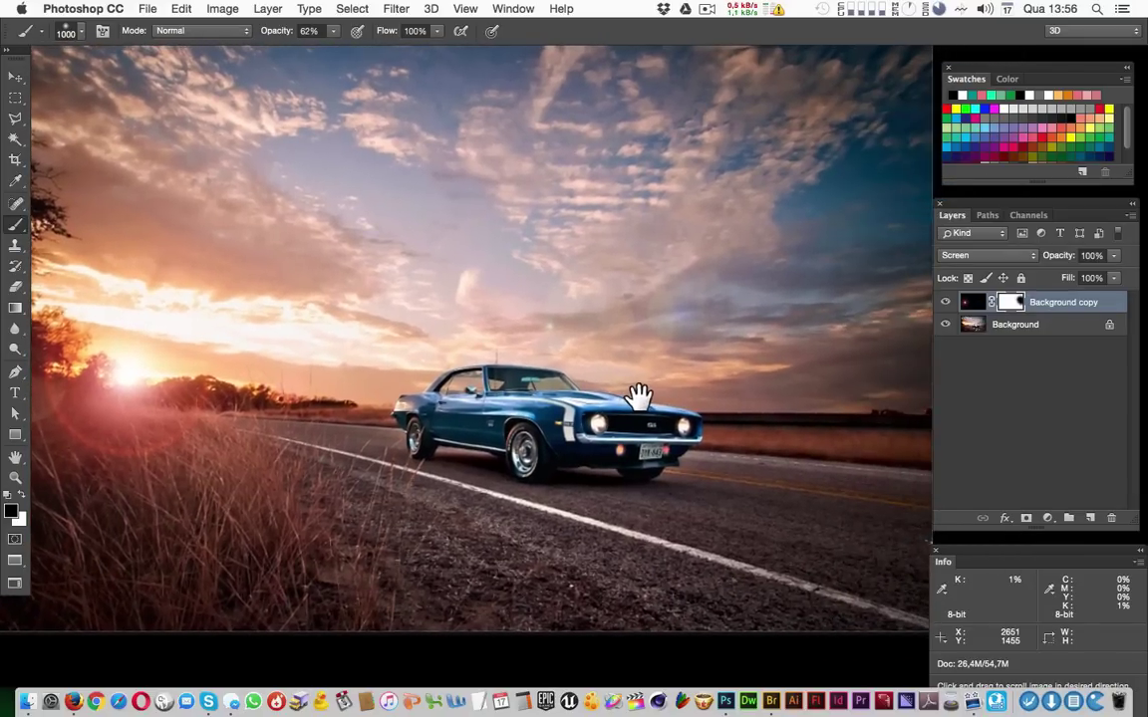
click(945, 303)
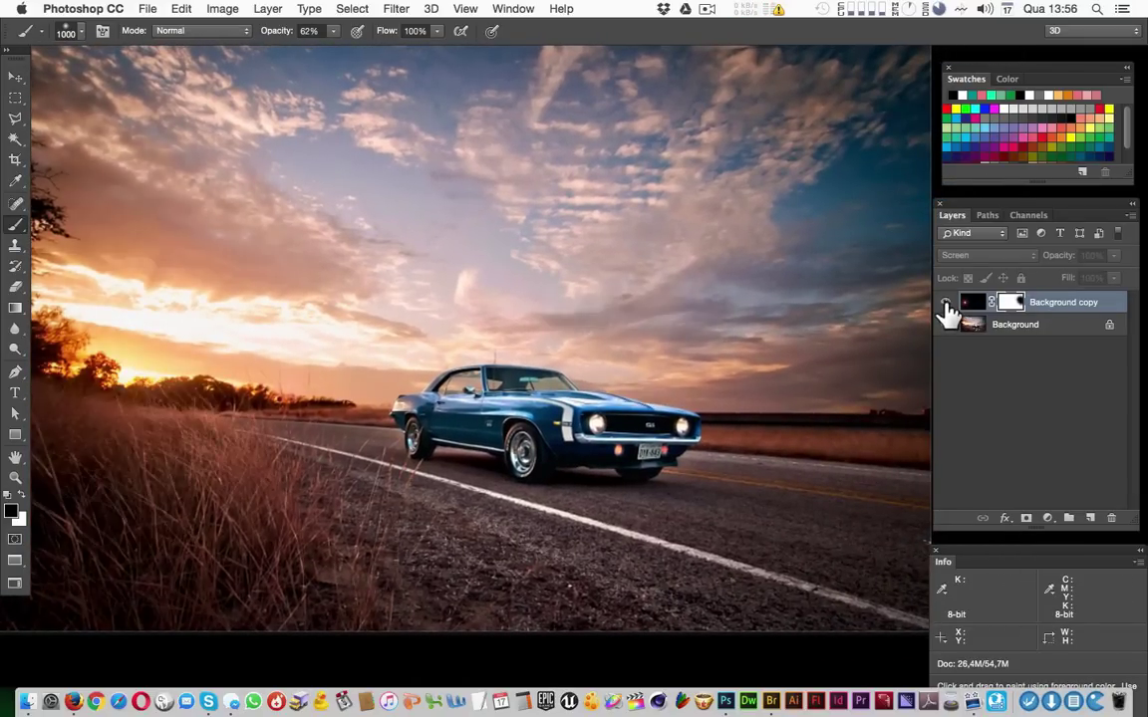
click(946, 303)
key(v)
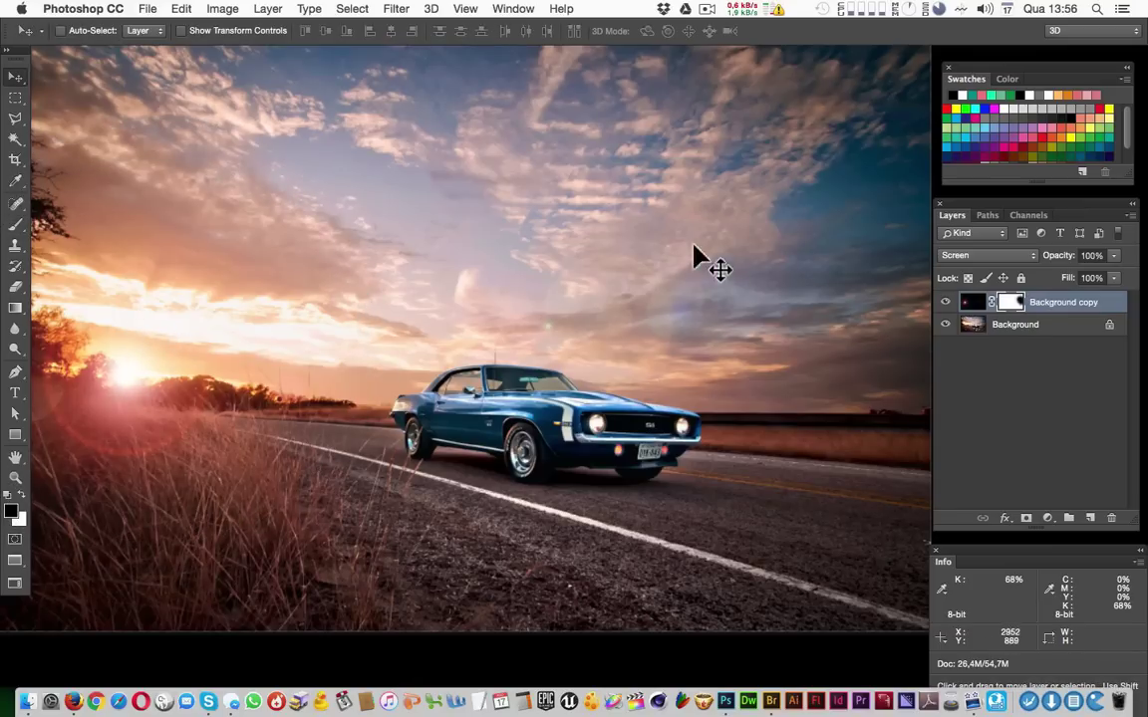
Compare the flare layer on and off, then lower its opacity slightly below 100%
click(945, 303)
click(945, 302)
click(946, 302)
click(946, 303)
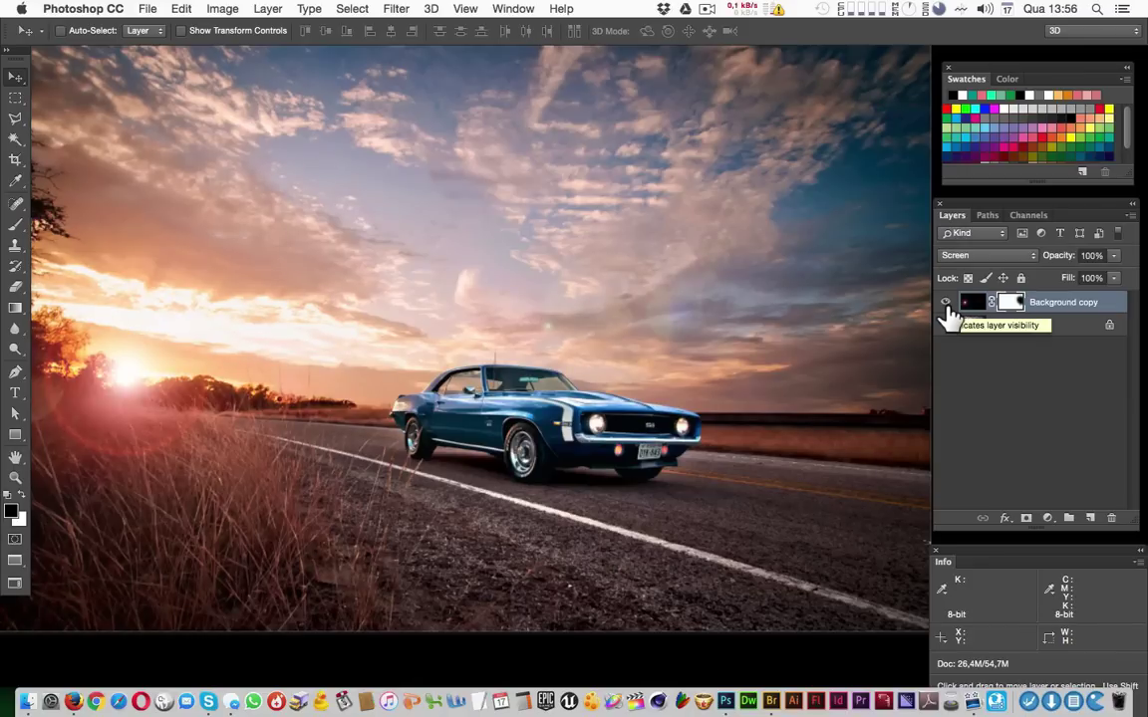
click(1115, 257)
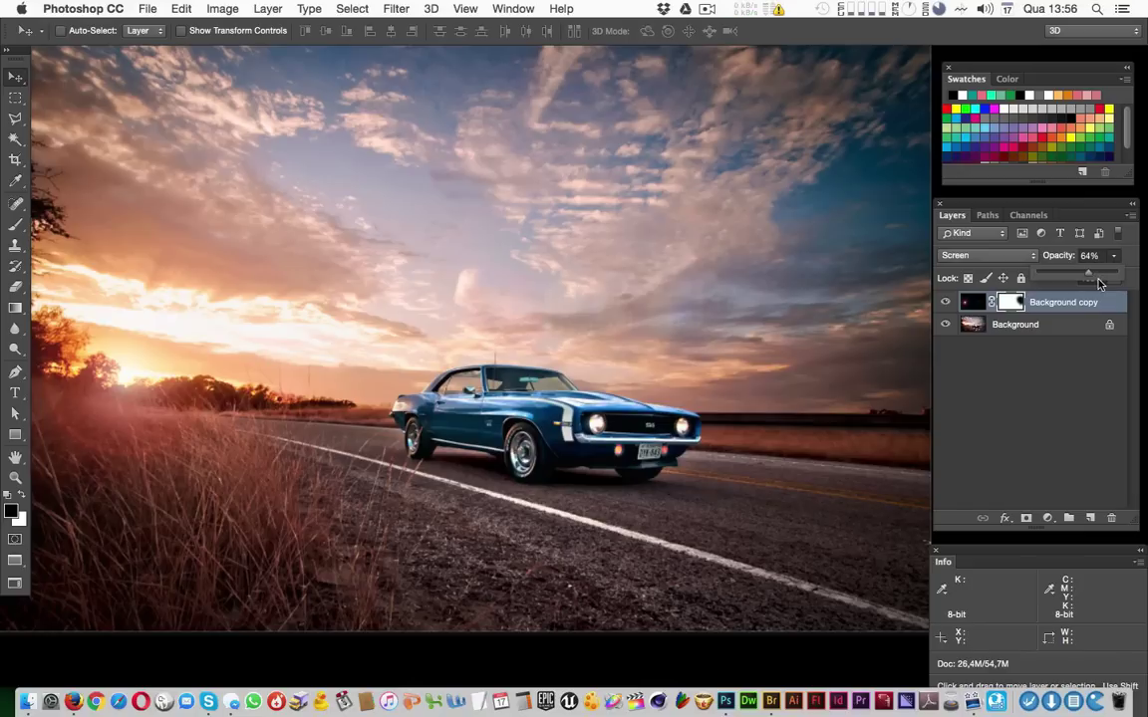
drag(1096, 278, 1099, 278)
click(1050, 346)
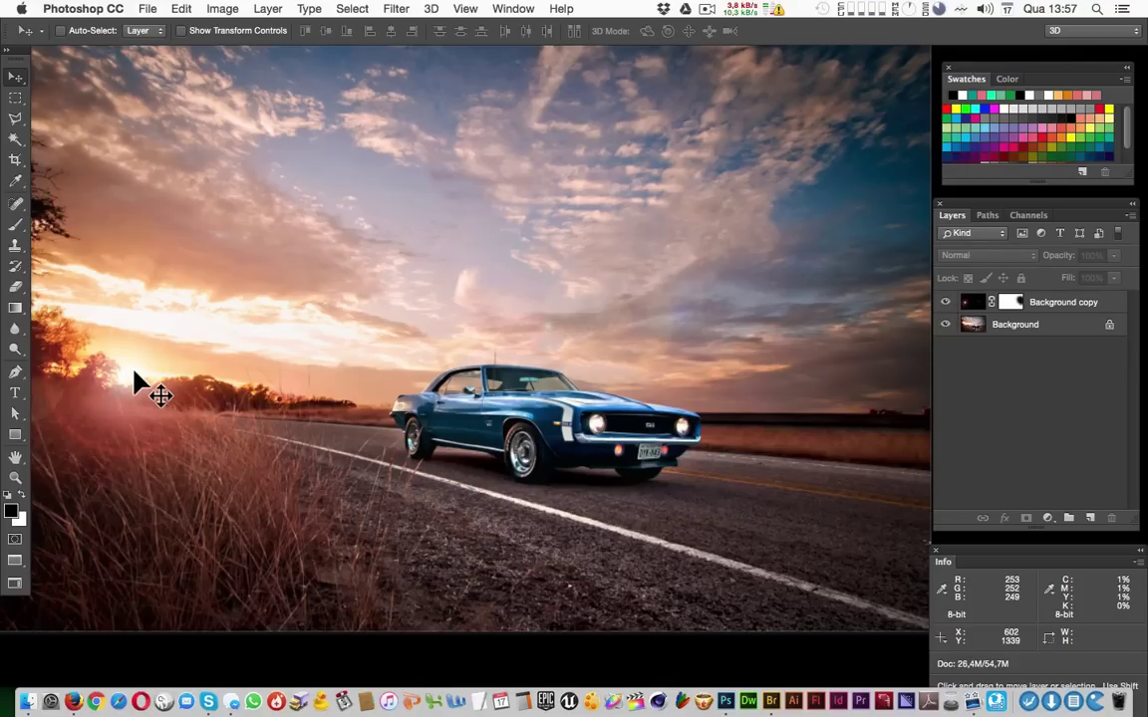
Bring the Riddick poster document forward and compare it with Group 1's glow on and off
key(ctrl+Down)
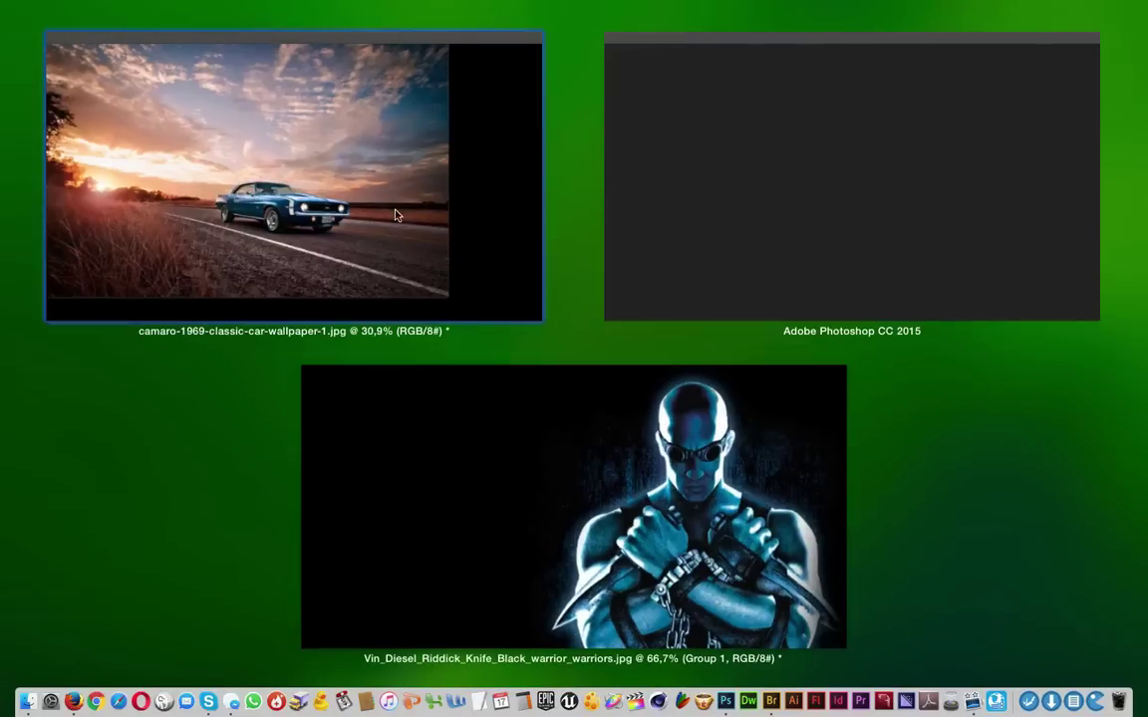
click(657, 453)
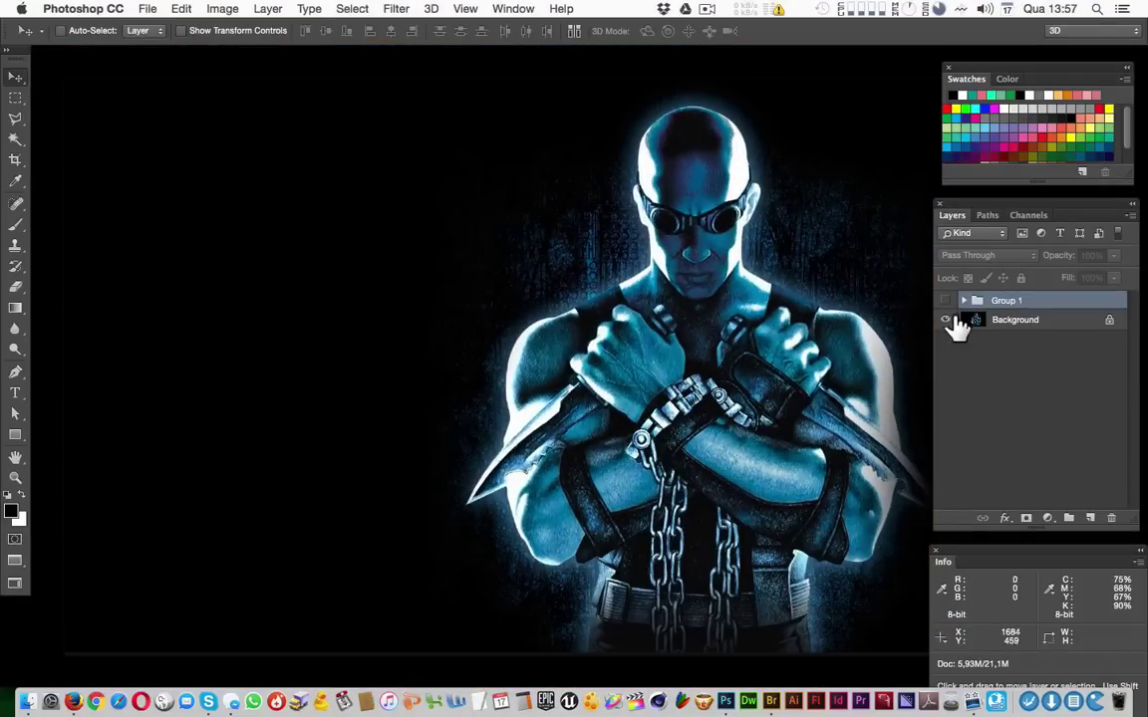
click(946, 301)
click(946, 301)
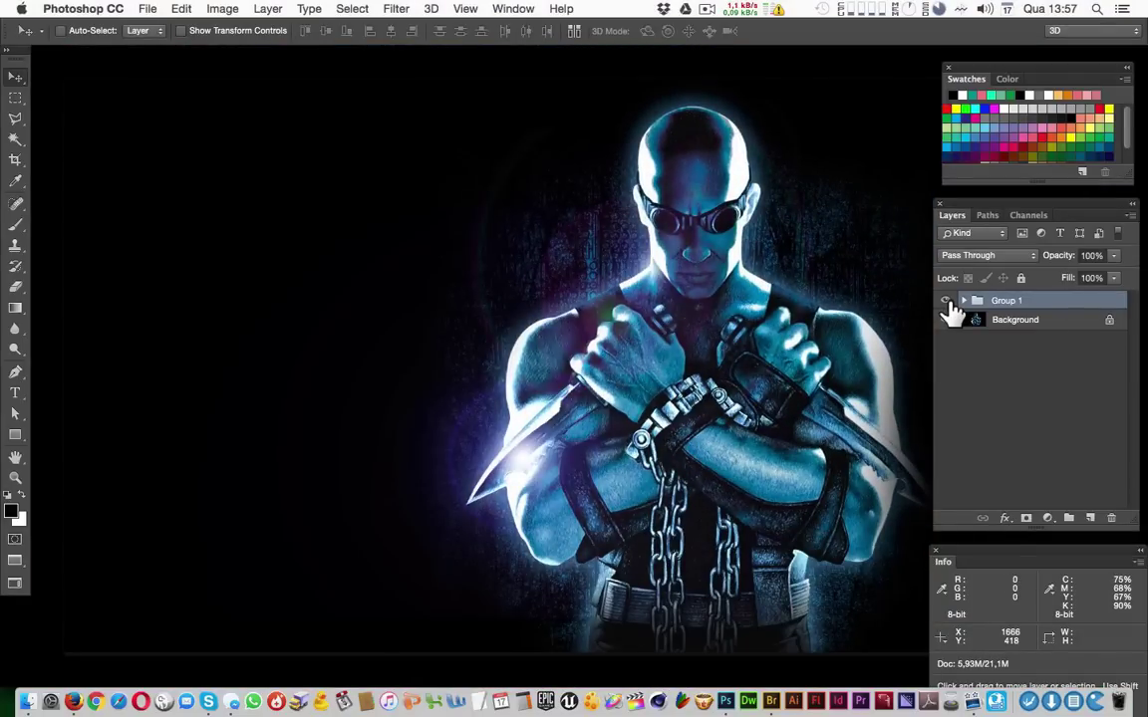
click(947, 301)
click(947, 301)
click(946, 301)
Delete Group 1 so only the Background layer remains
mouse_move(1048, 312)
mouse_down()
mouse_move(1109, 518)
mouse_move(1085, 308)
mouse_up()
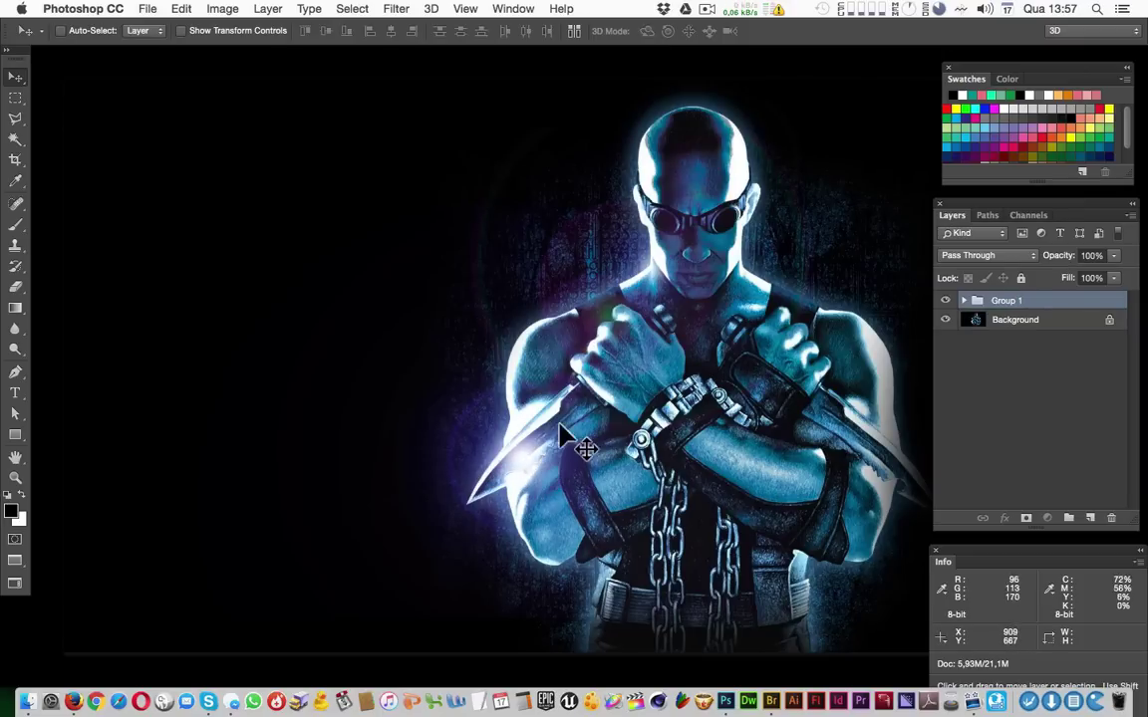
click(944, 301)
click(945, 307)
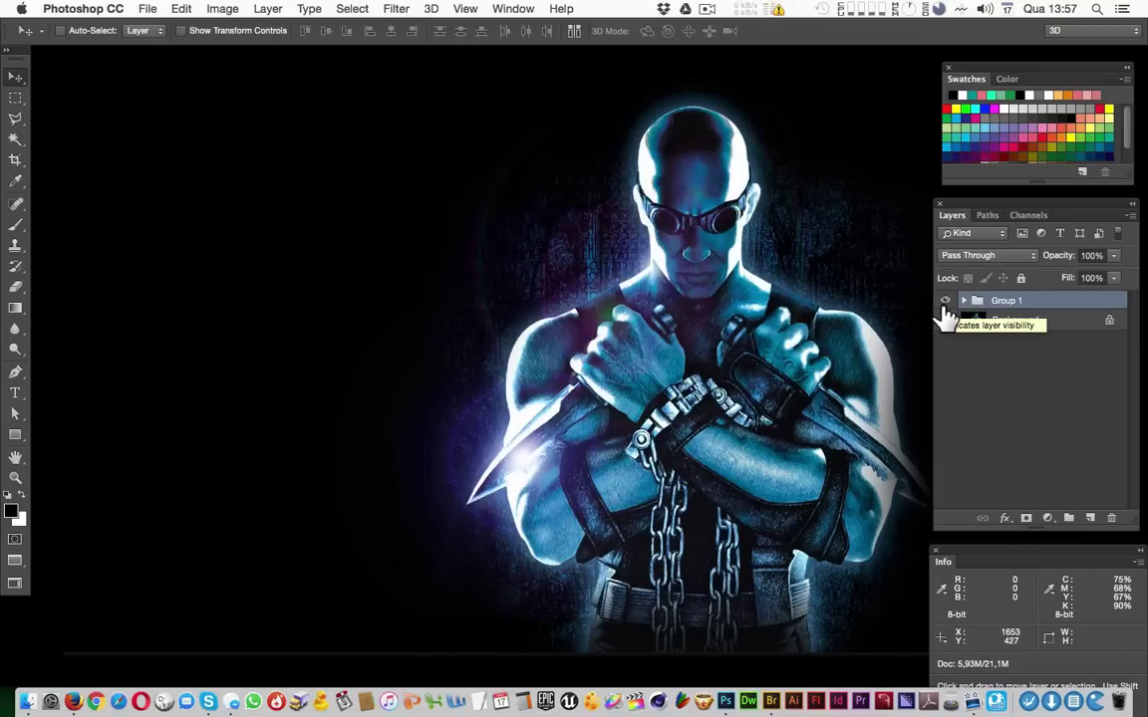
drag(1094, 303, 1111, 519)
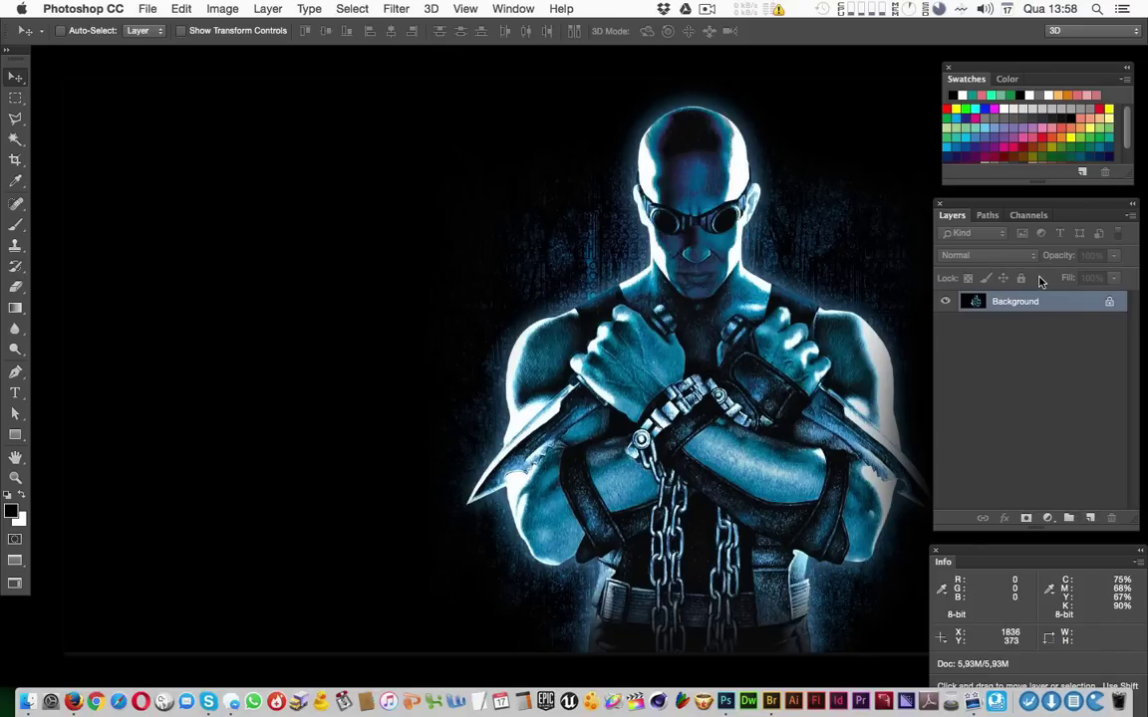
Create Layer 1 with a lens flare beside the left knife blade, then fill it black
key(super+j)
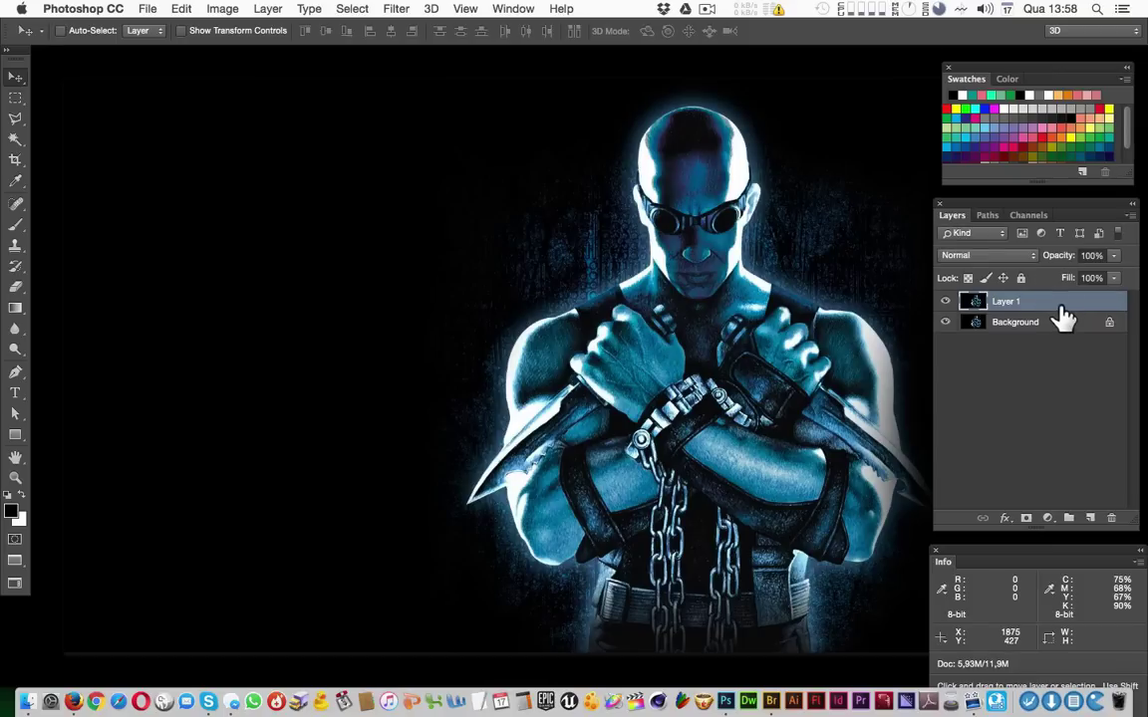
click(395, 9)
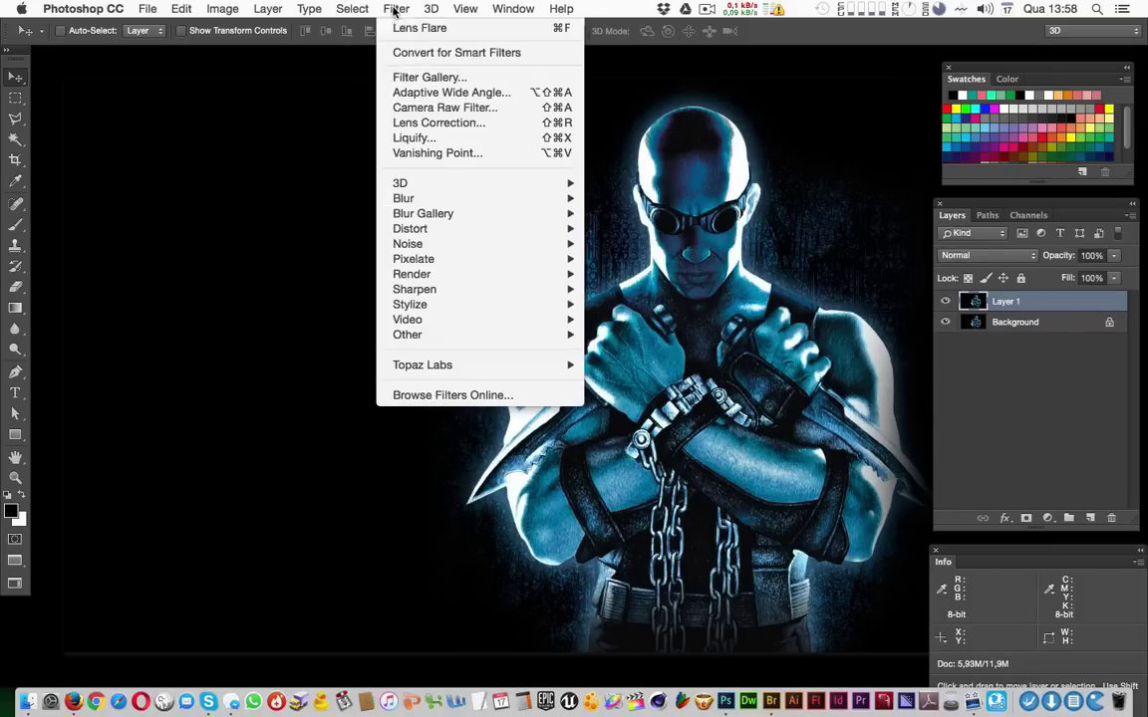
mouse_move(411, 274)
click(685, 375)
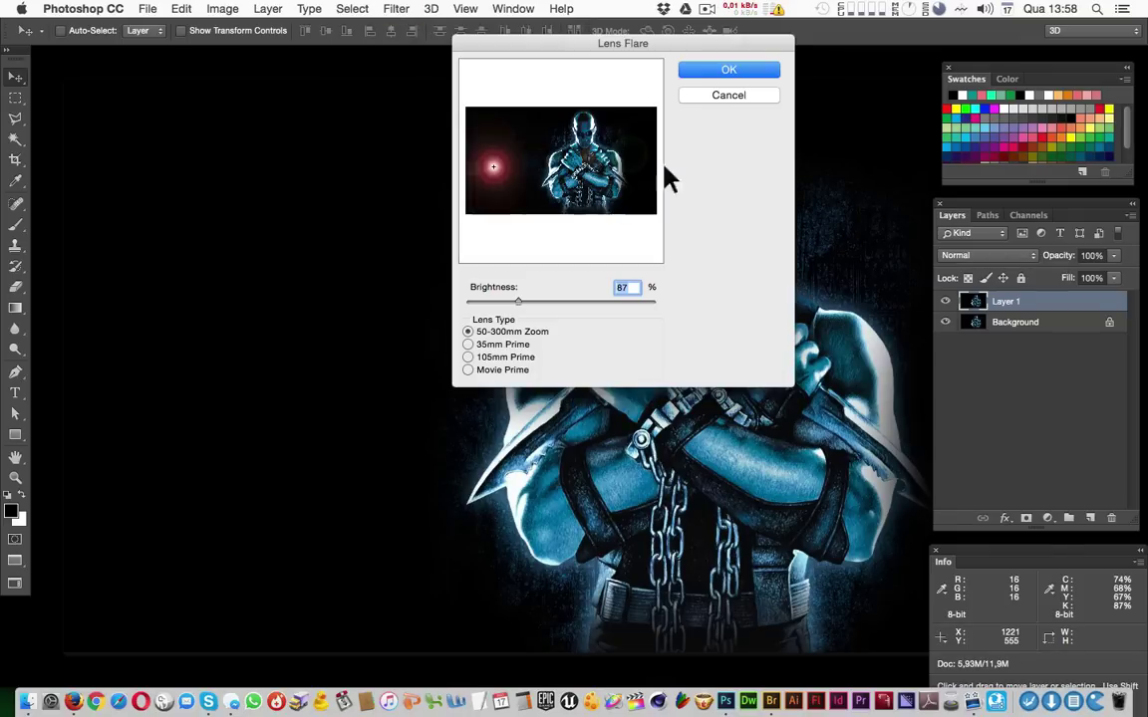
drag(632, 43, 253, 111)
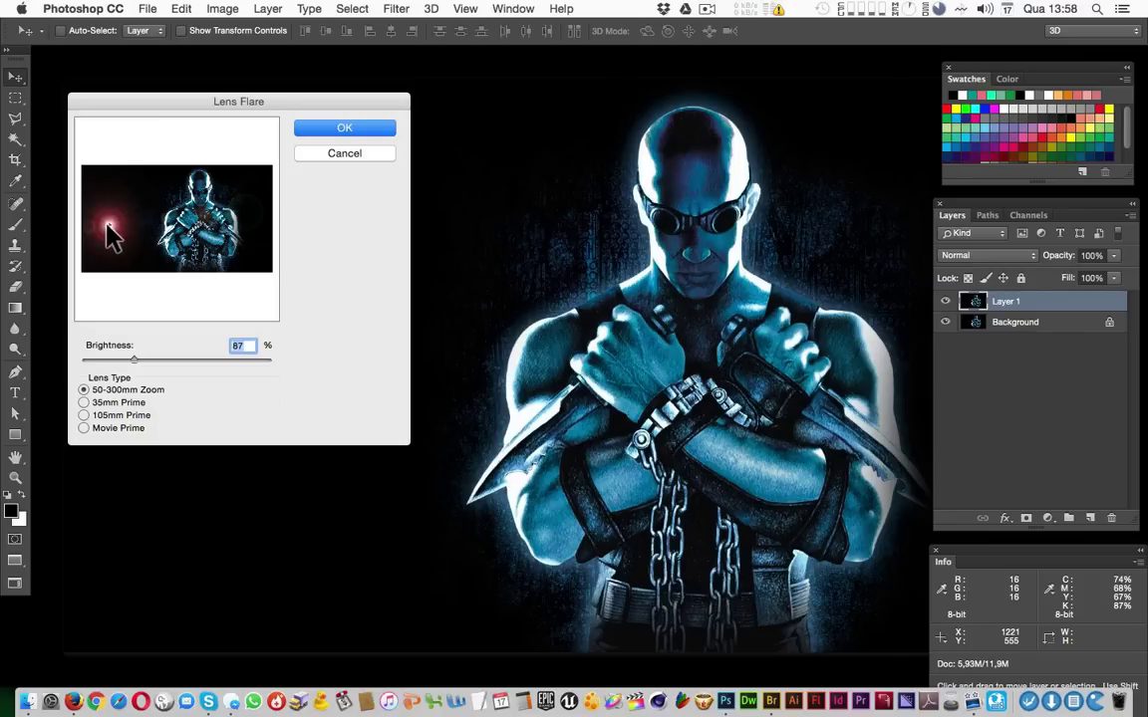
drag(107, 225, 168, 235)
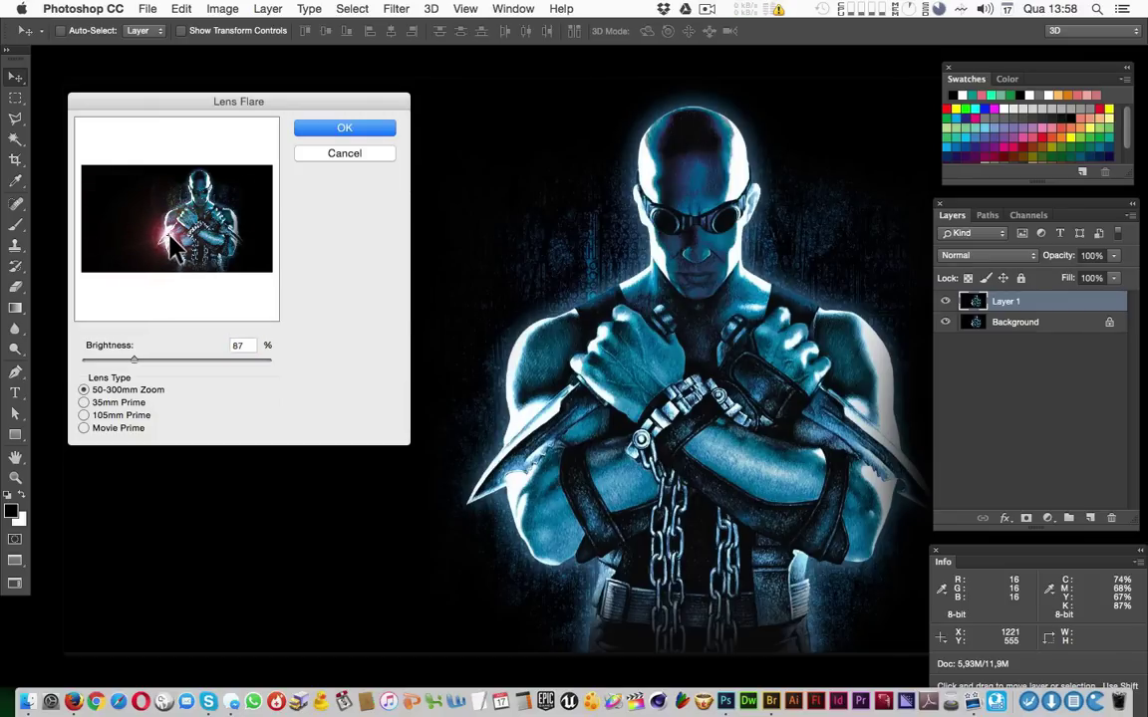
click(343, 129)
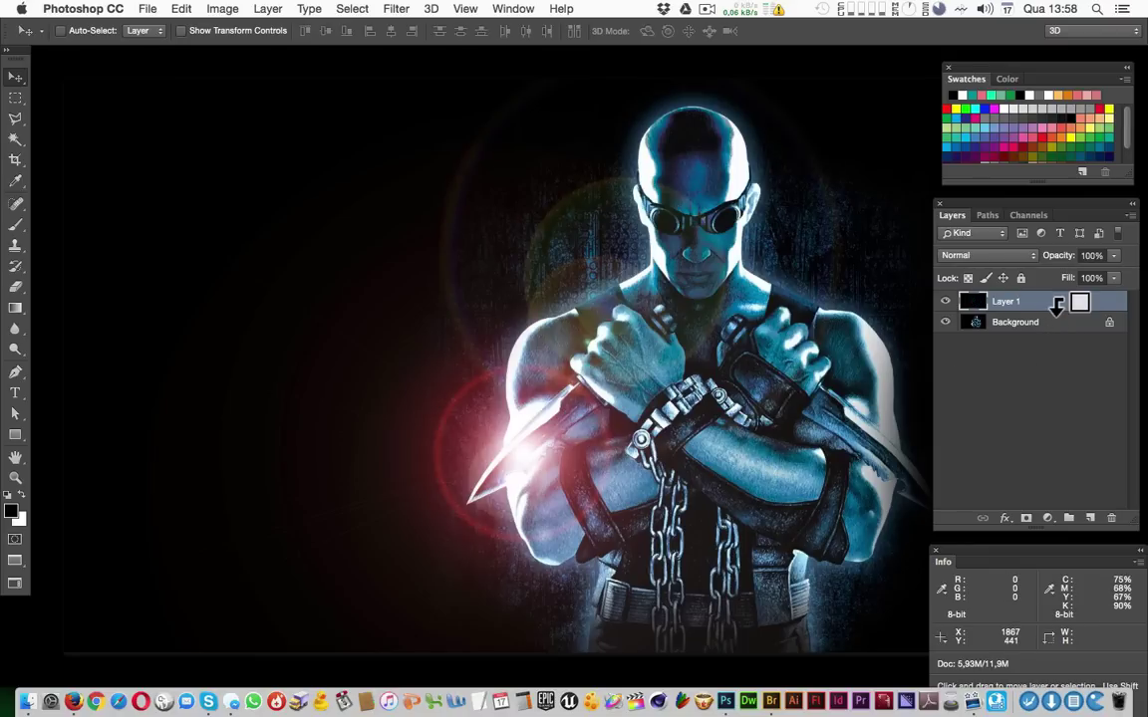
key(alt+BackSpace)
Reapply the lens flare to the black Layer 1 and set its blend mode to Screen
key(ctrl)
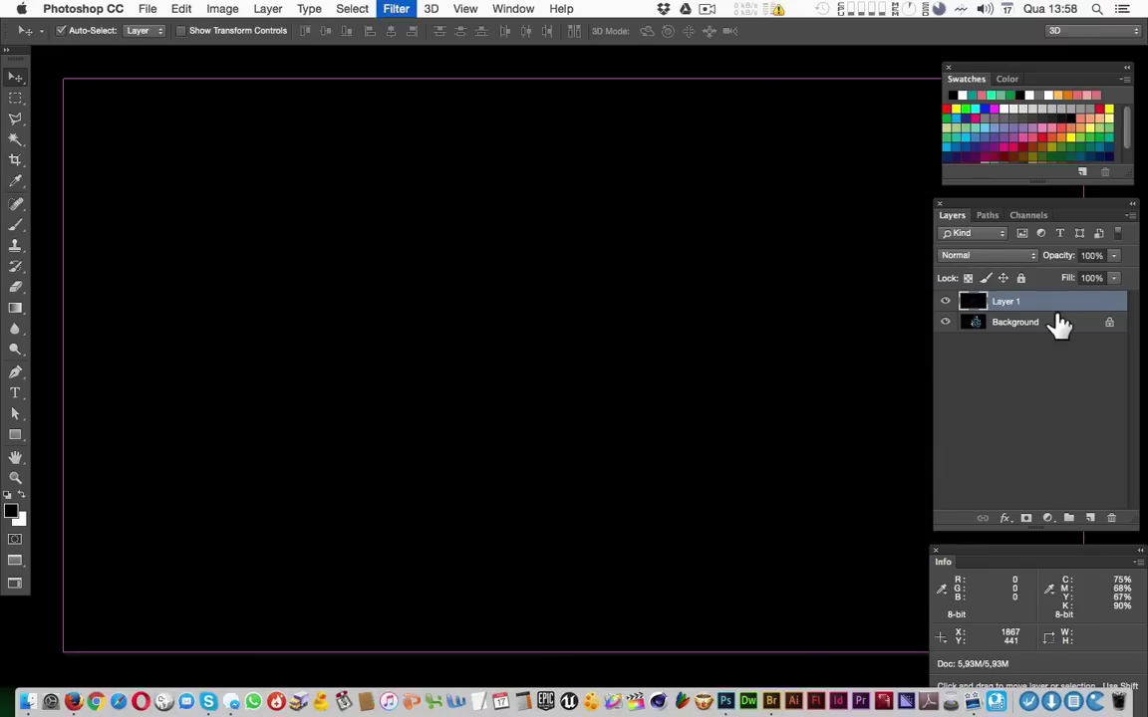
key(ctrl+f)
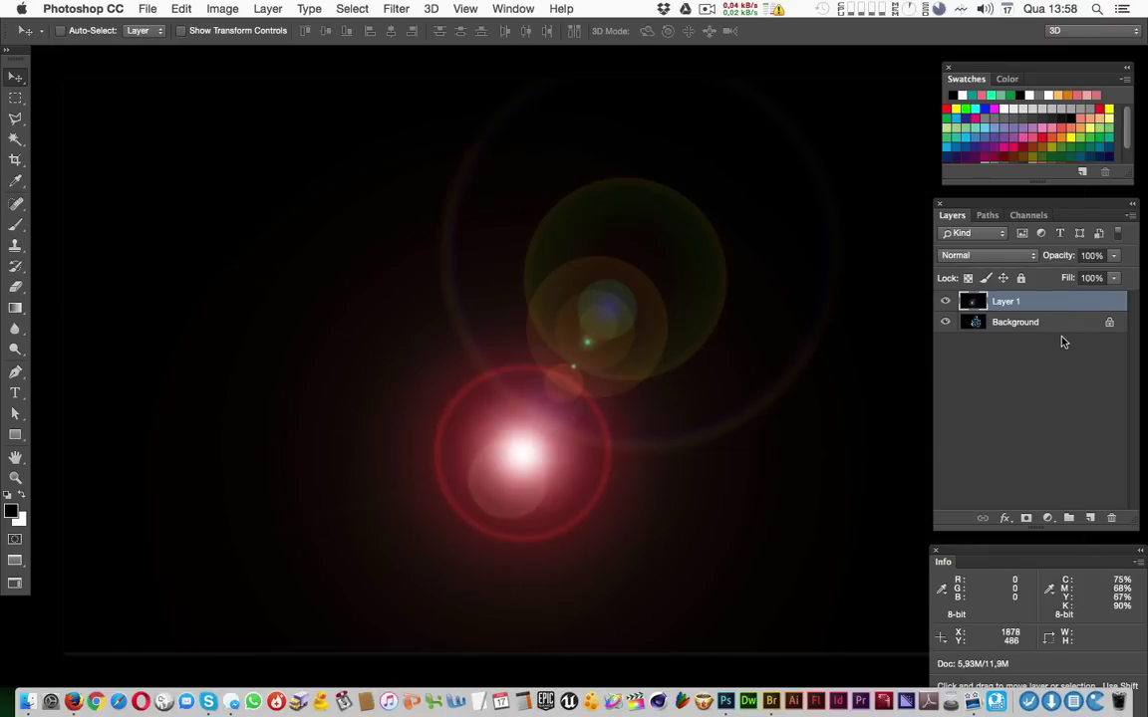
click(986, 255)
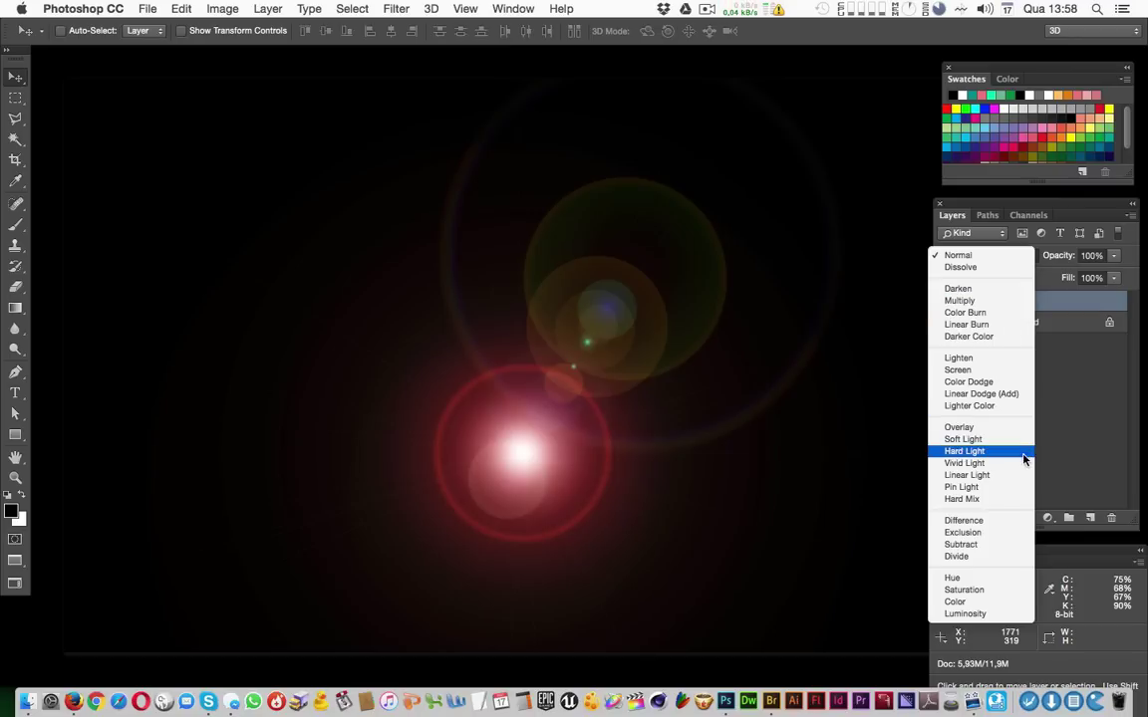
click(997, 358)
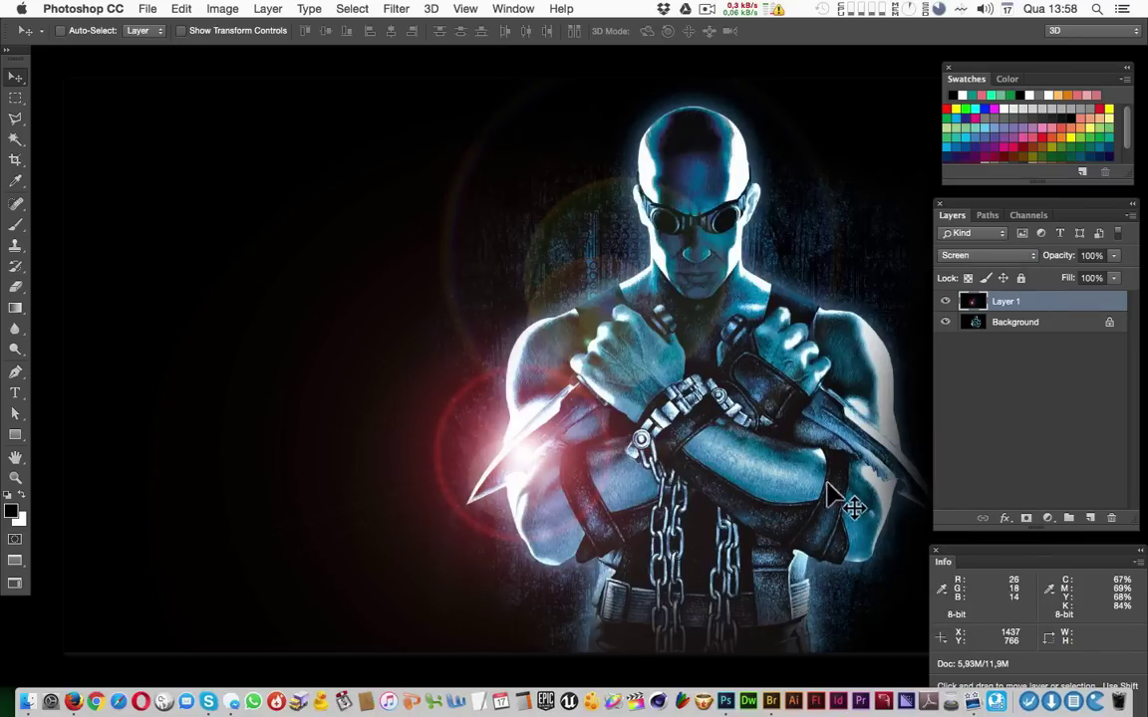
drag(827, 494, 785, 501)
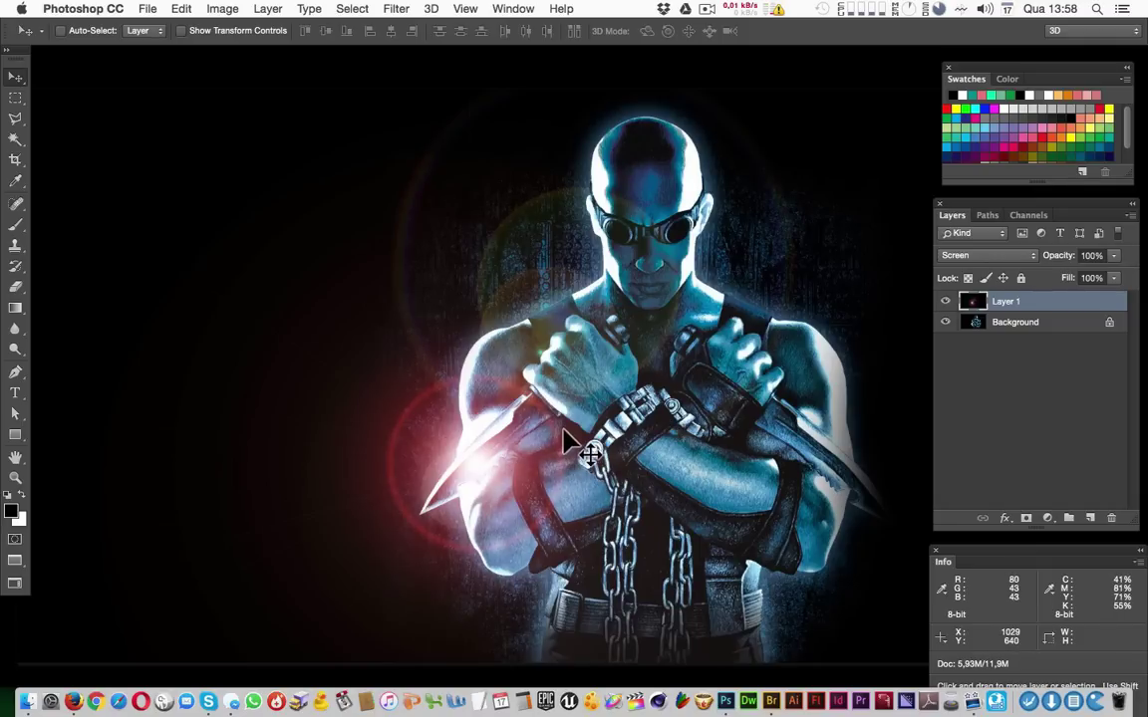
Compare Layer 1 on and off and shift the red flare glow slightly right
click(945, 302)
click(945, 301)
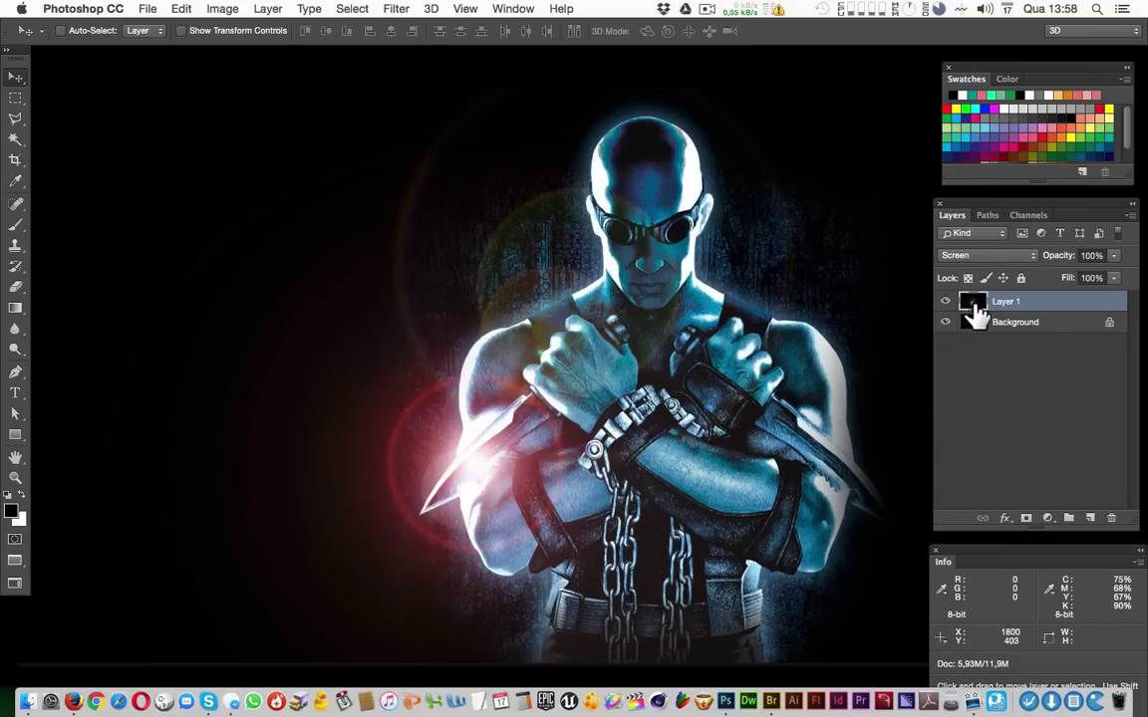
drag(538, 500, 576, 498)
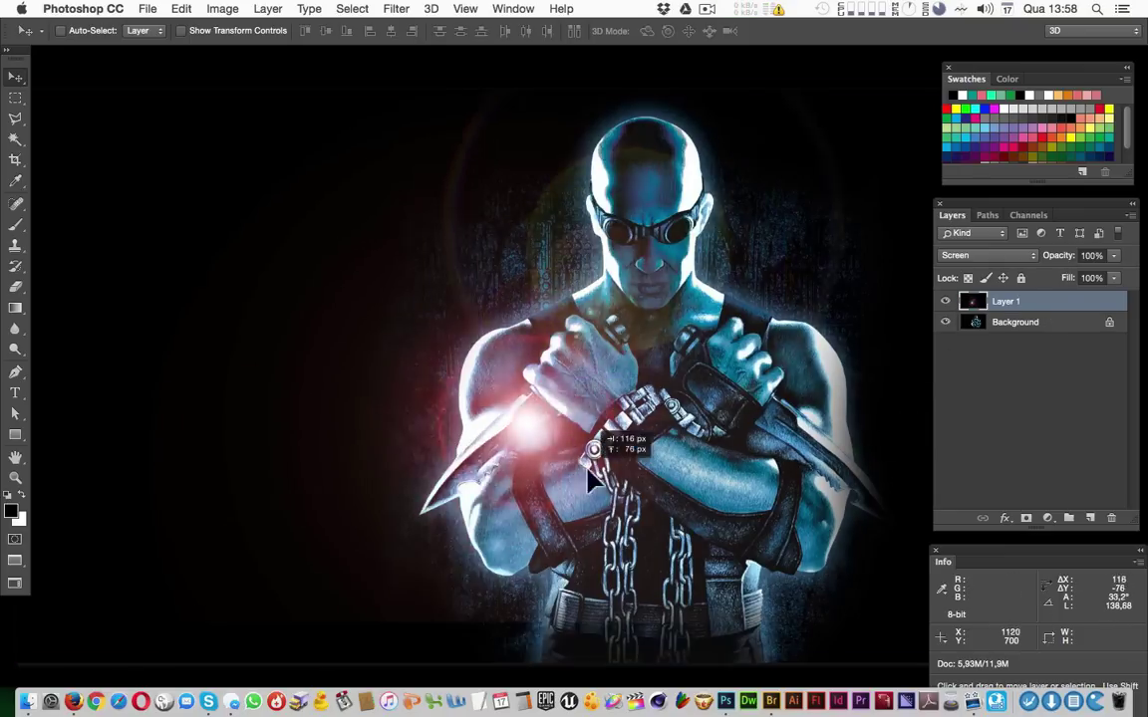
key(shift+Left)
key(shift+Left)
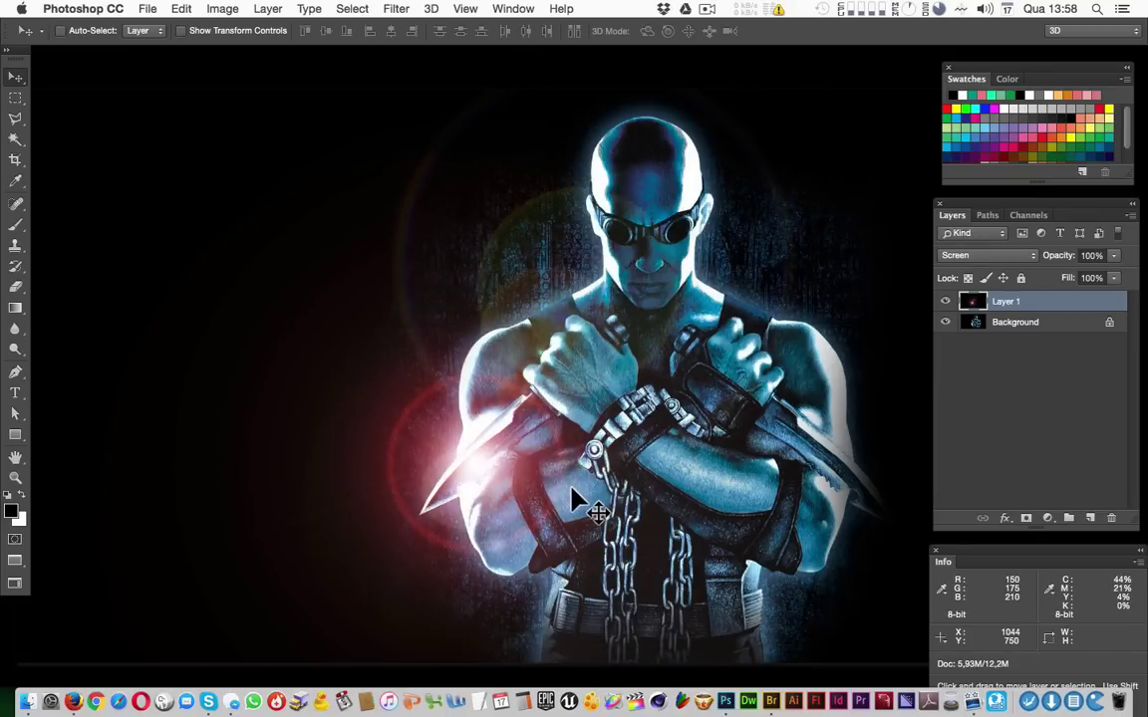
Scale the flare to about 71% and place it beside the left blade
key(ctrl+t)
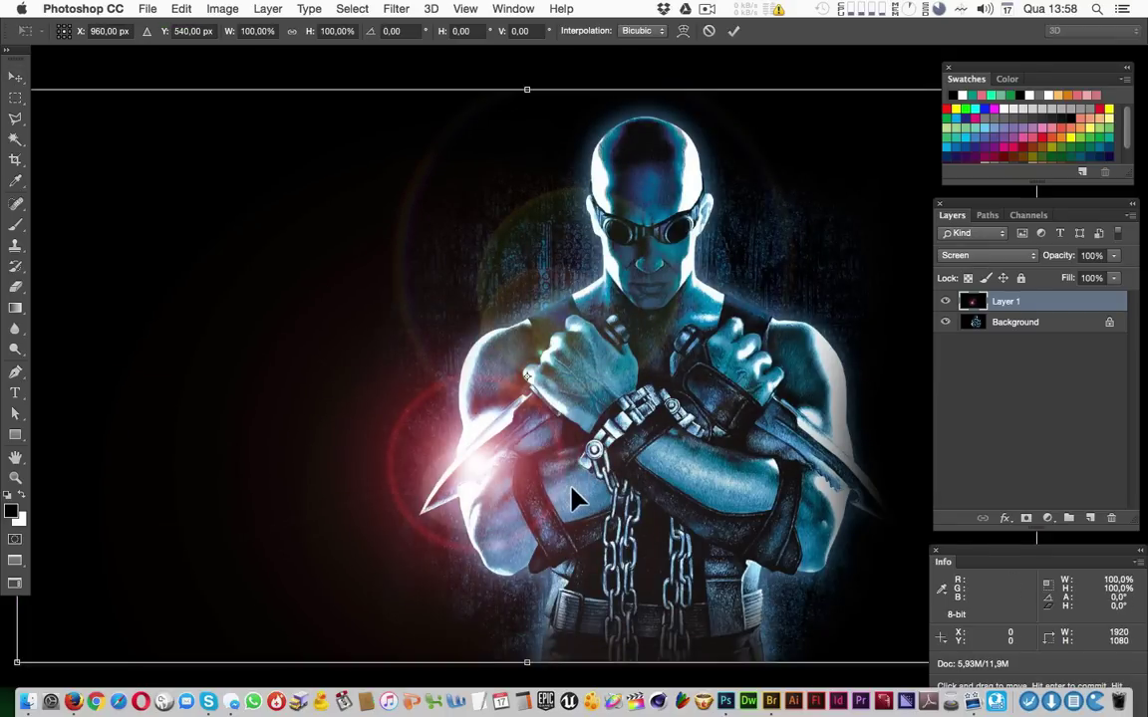
scroll(846, 299, right, 10)
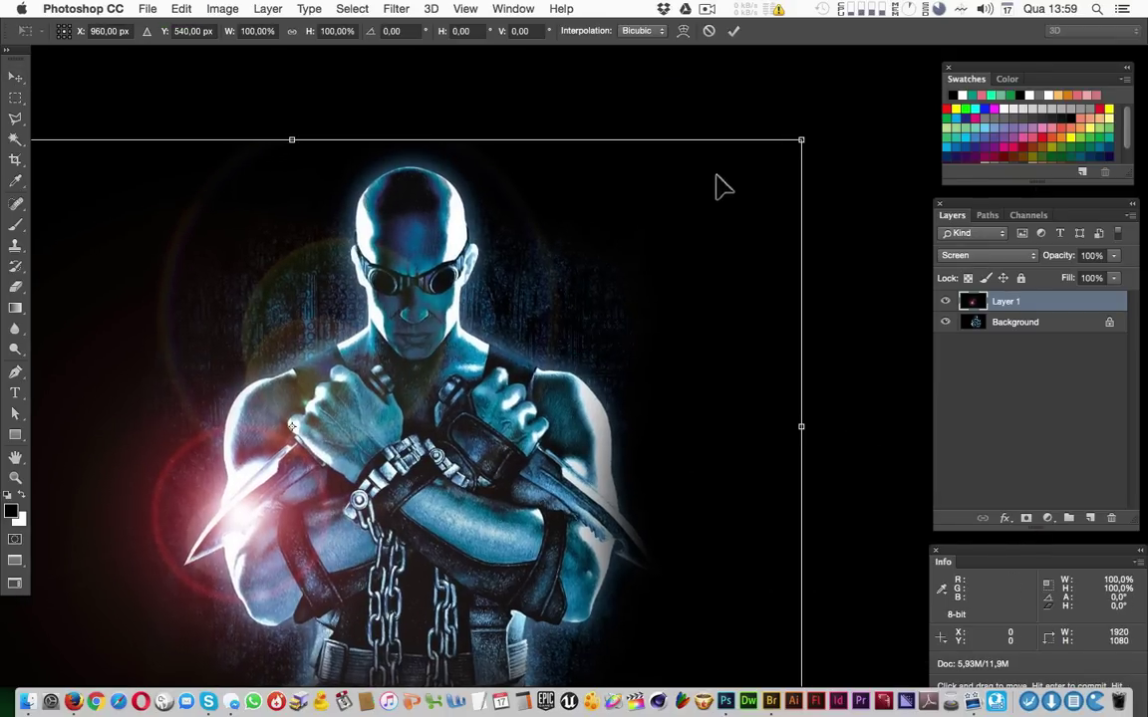
mouse_move(799, 138)
mouse_down()
mouse_move(761, 179)
mouse_move(508, 309)
mouse_up()
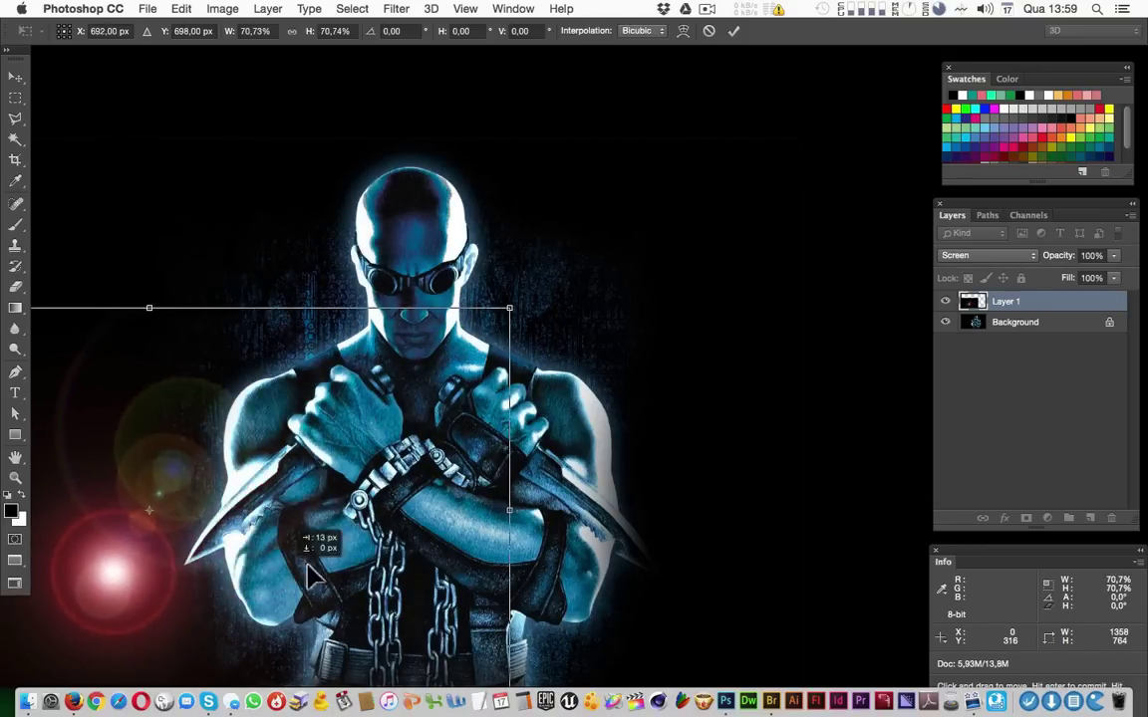
drag(299, 573, 398, 528)
mouse_move(394, 533)
mouse_down()
mouse_move(653, 533)
mouse_move(570, 576)
mouse_move(552, 532)
mouse_up()
key(Return)
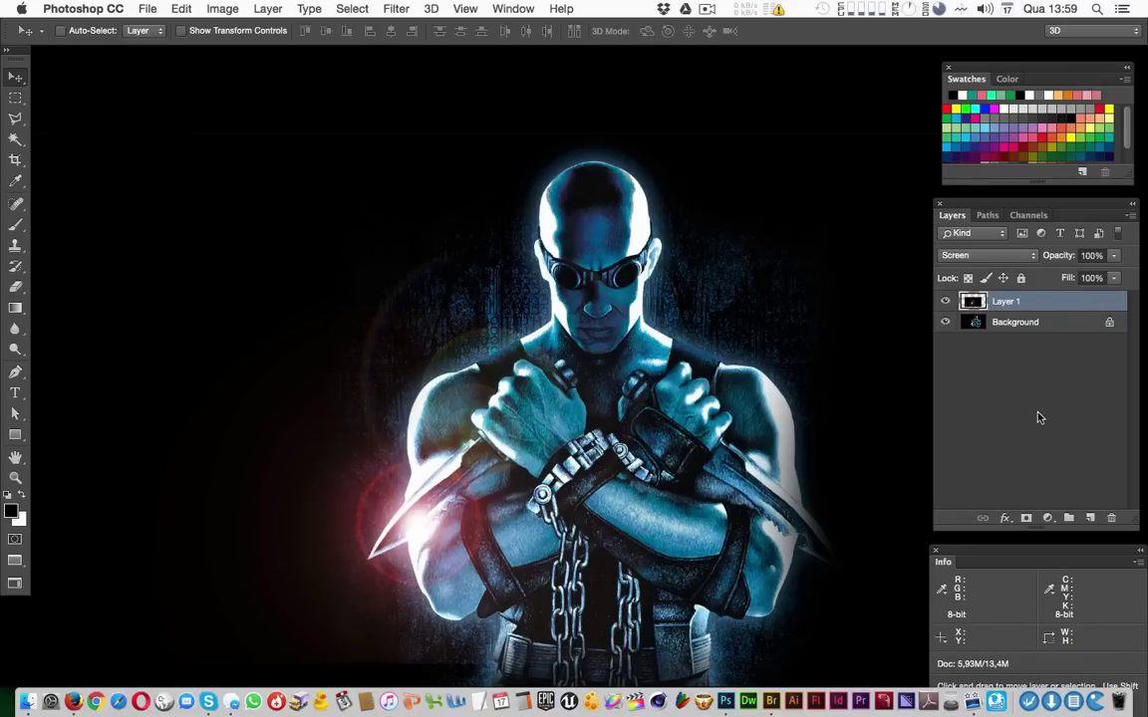
Apply a Hue/Saturation adjustment to Layer 1 with Hue -146 and Saturation -27
click(222, 9)
mouse_move(248, 52)
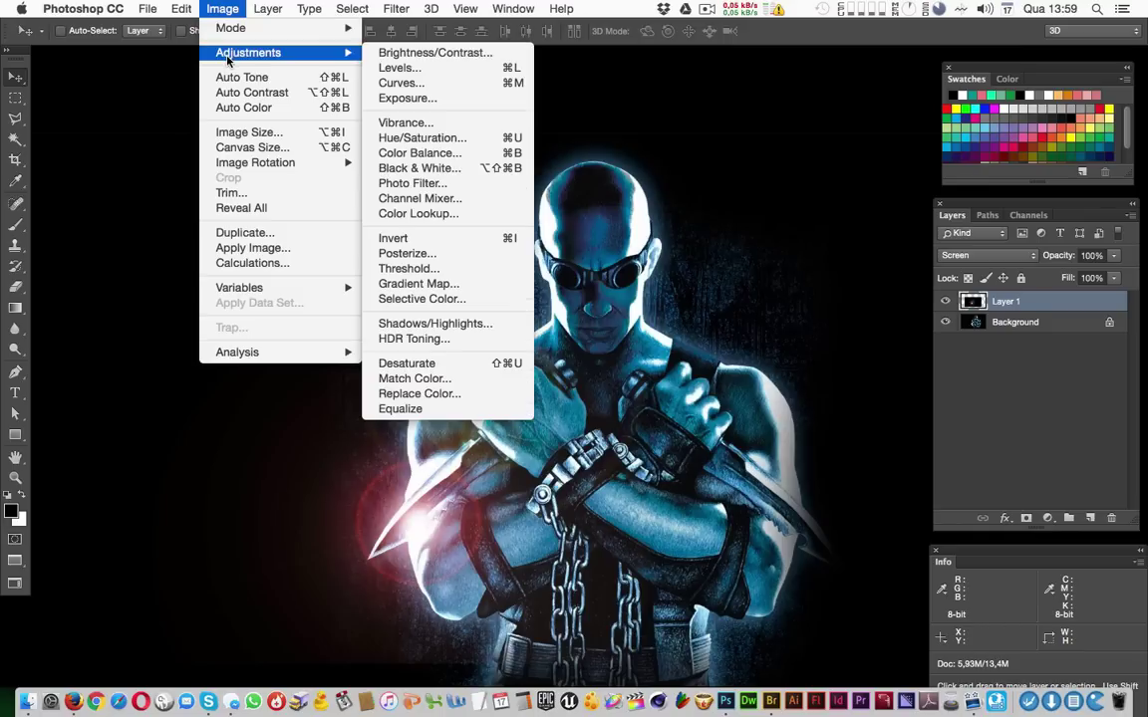
click(508, 138)
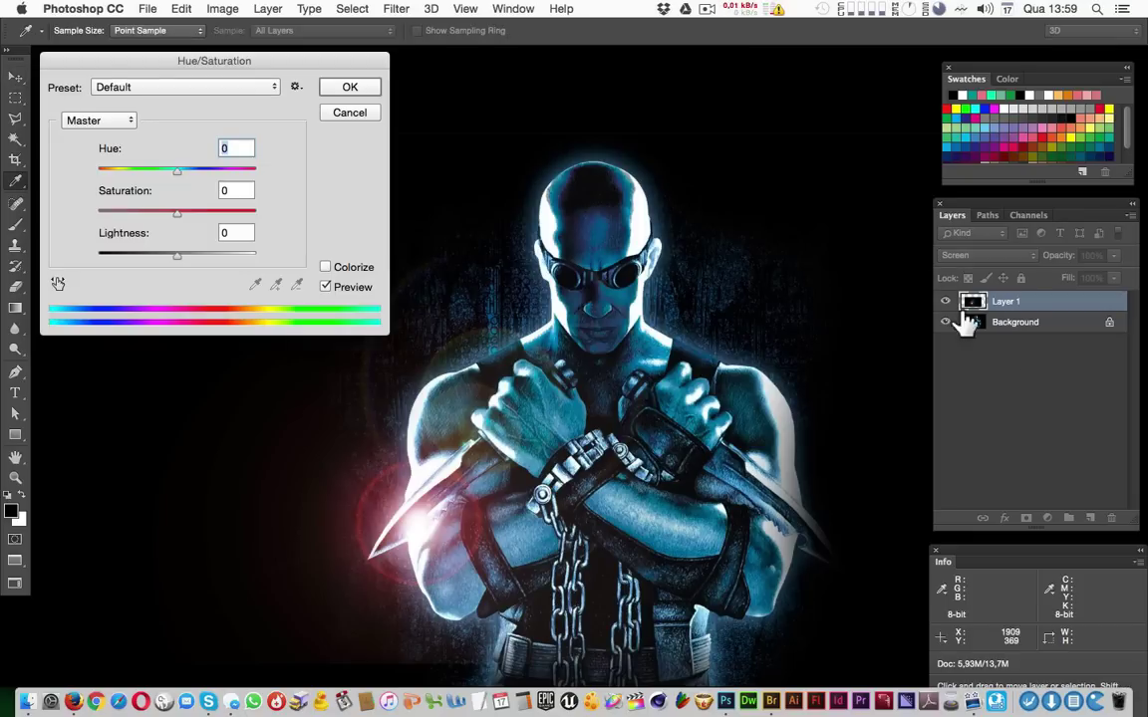
mouse_move(175, 172)
mouse_down()
mouse_move(101, 174)
mouse_move(119, 175)
mouse_up()
mouse_move(176, 212)
mouse_down()
mouse_move(126, 214)
mouse_move(128, 176)
mouse_move(109, 177)
mouse_move(155, 221)
mouse_up()
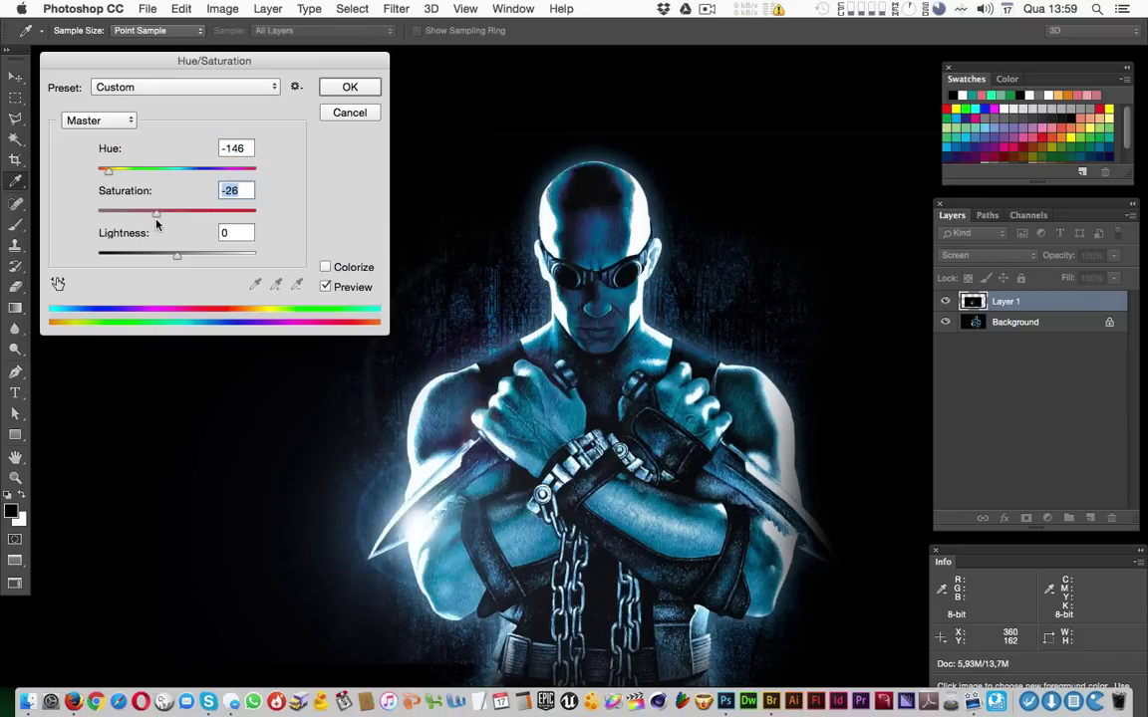
click(350, 87)
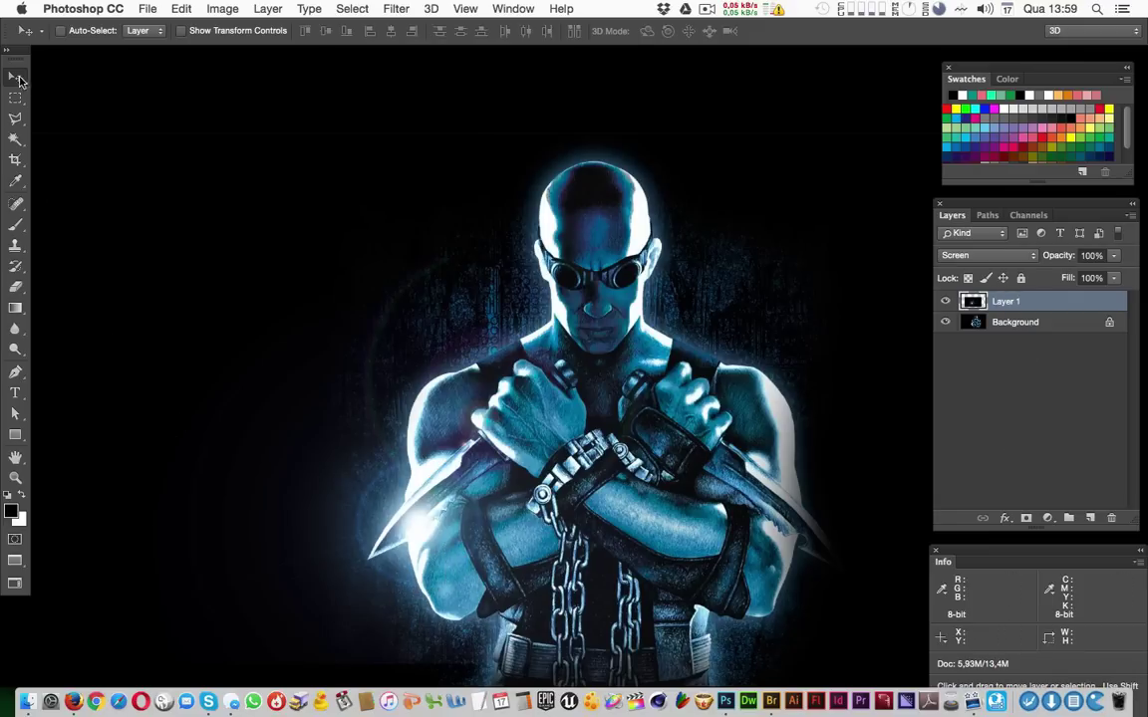
Duplicate the flare as Layer 1 copy, scale it down, and move it up near the head
drag(413, 559, 551, 358)
key(ctrl+t)
drag(756, 356, 558, 423)
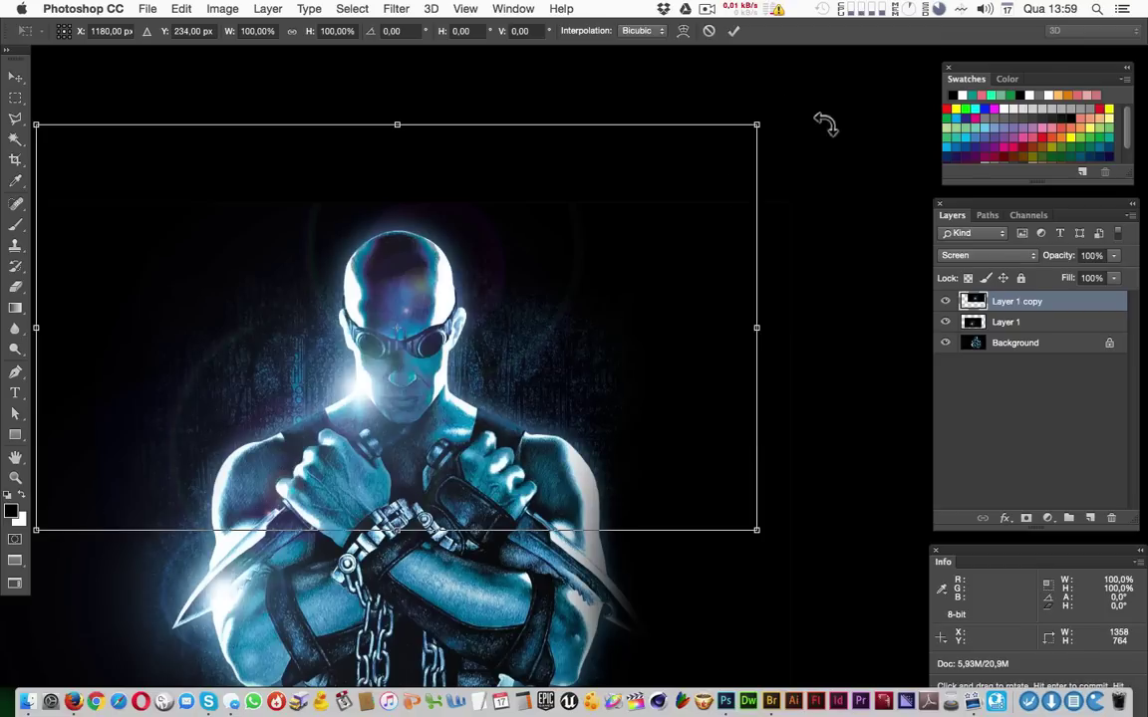
mouse_move(763, 121)
mouse_down()
mouse_move(615, 225)
mouse_move(436, 289)
mouse_move(197, 340)
mouse_up()
key(Return)
drag(267, 498, 433, 424)
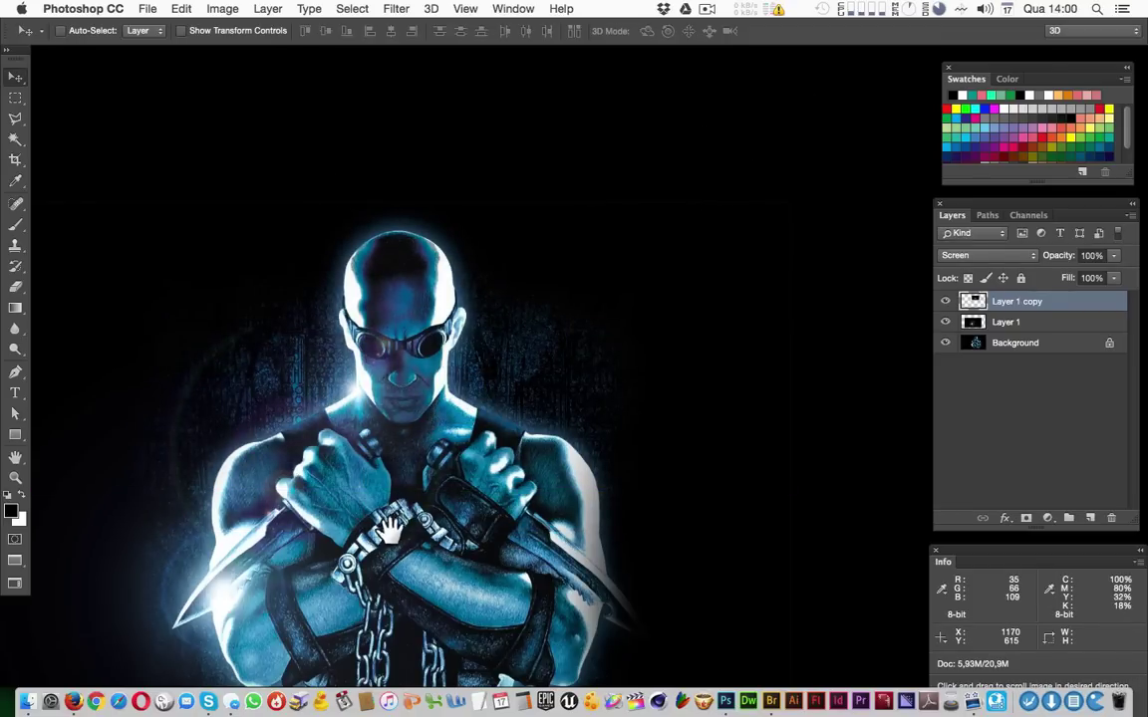
scroll(434, 423, left, 5)
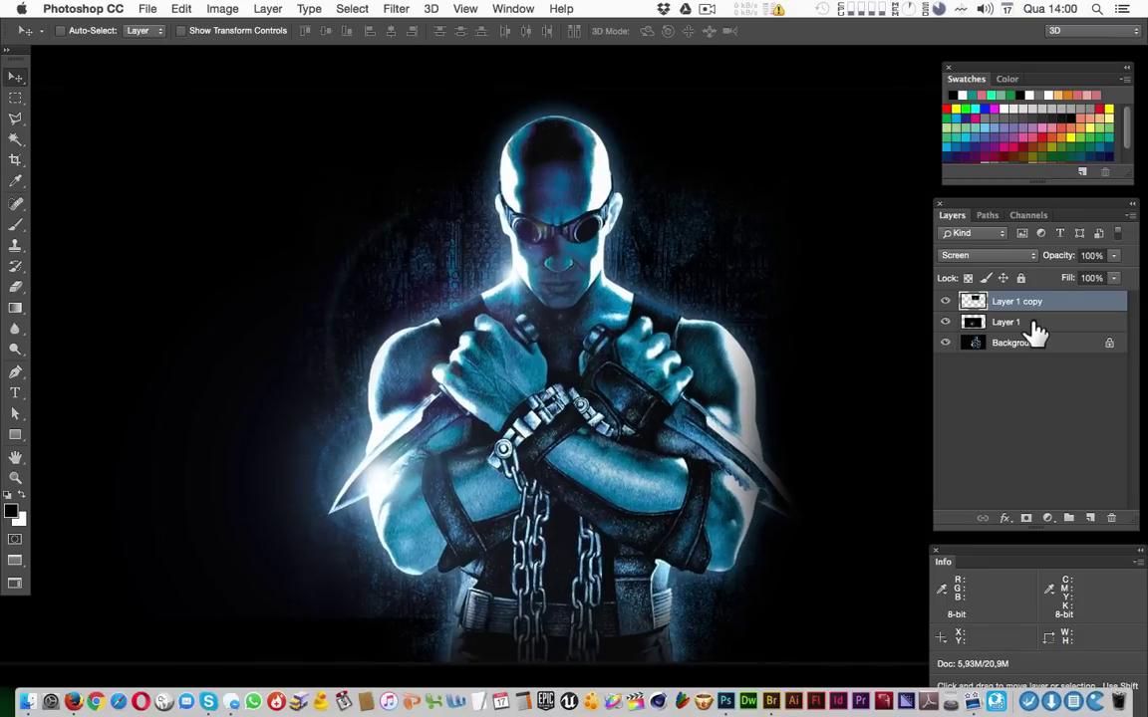
Group Layer 1 and Layer 1 copy into Group 1
super+click(972, 321)
key(super+g)
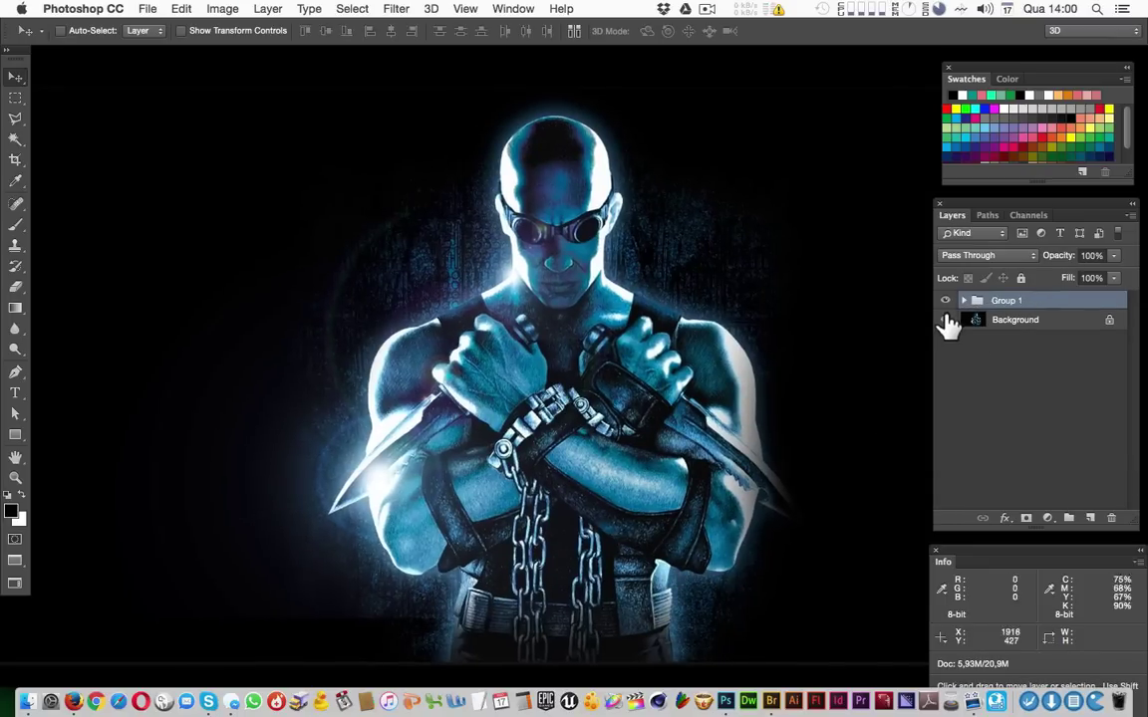
click(945, 301)
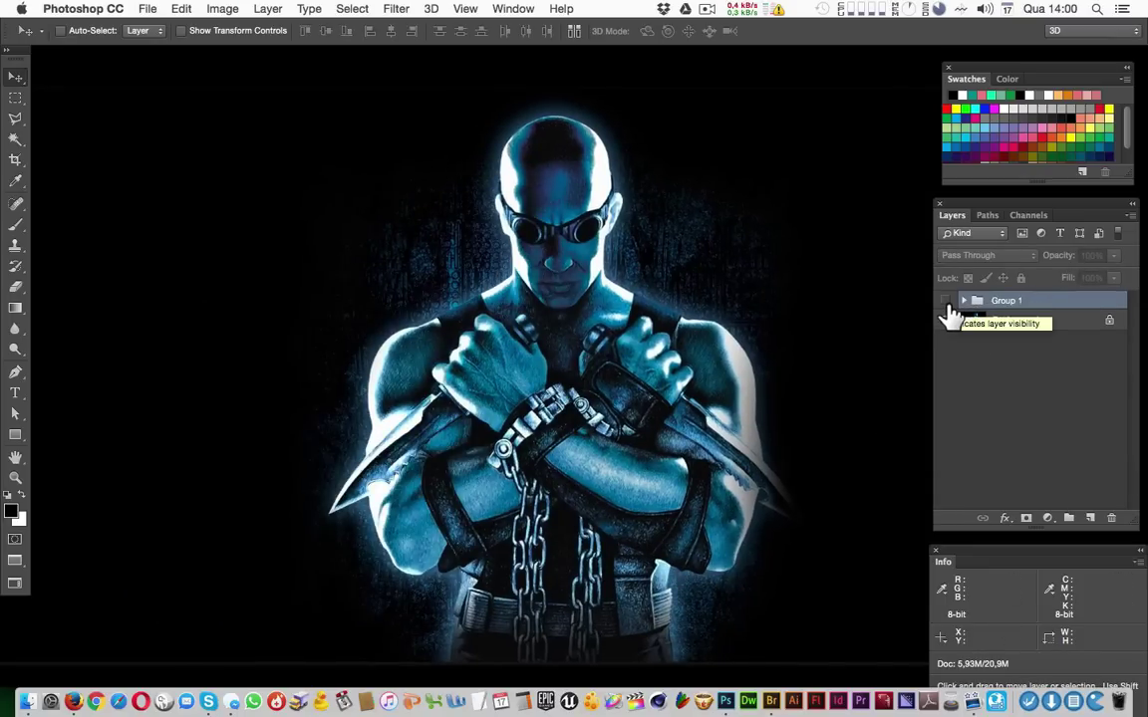
click(946, 301)
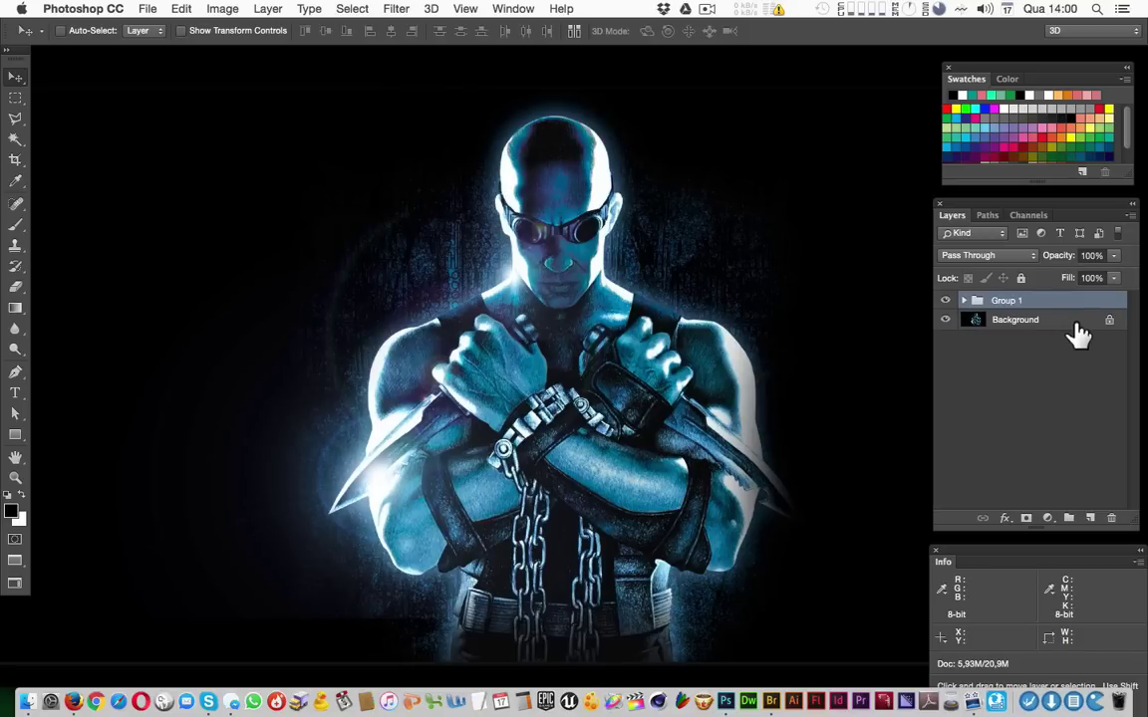
Set Group 1's opacity to 90%, comparing the poster with and without the glow
key(6)
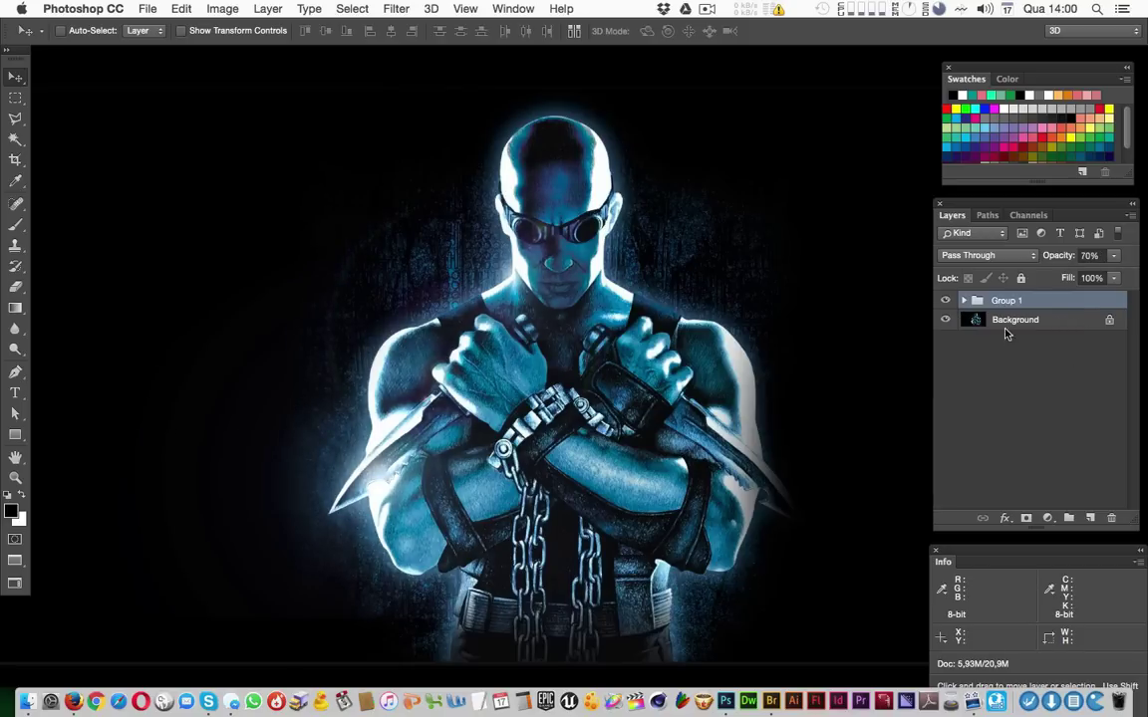
click(945, 301)
click(944, 302)
click(944, 302)
key(9)
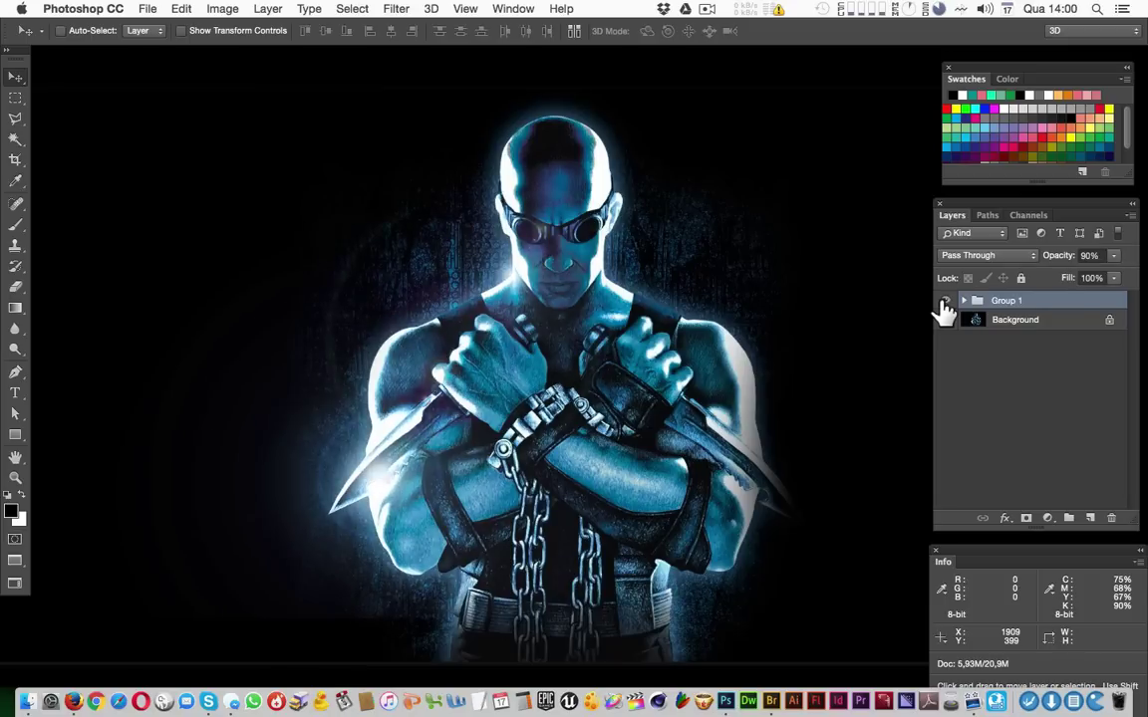
click(945, 302)
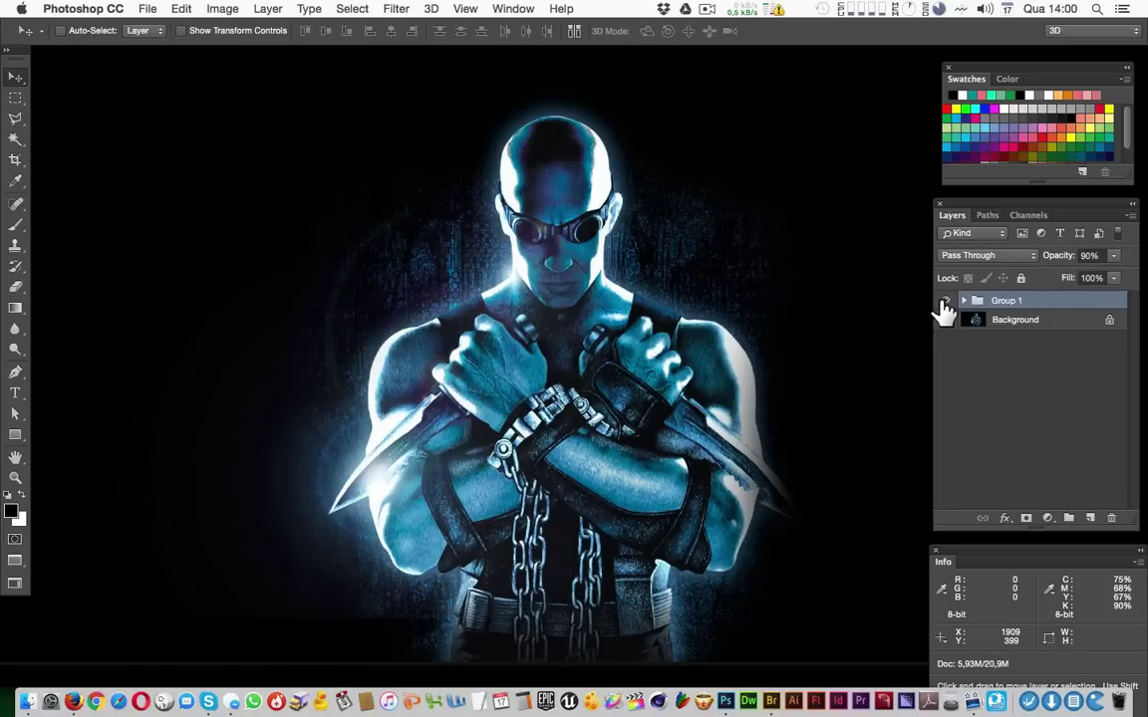